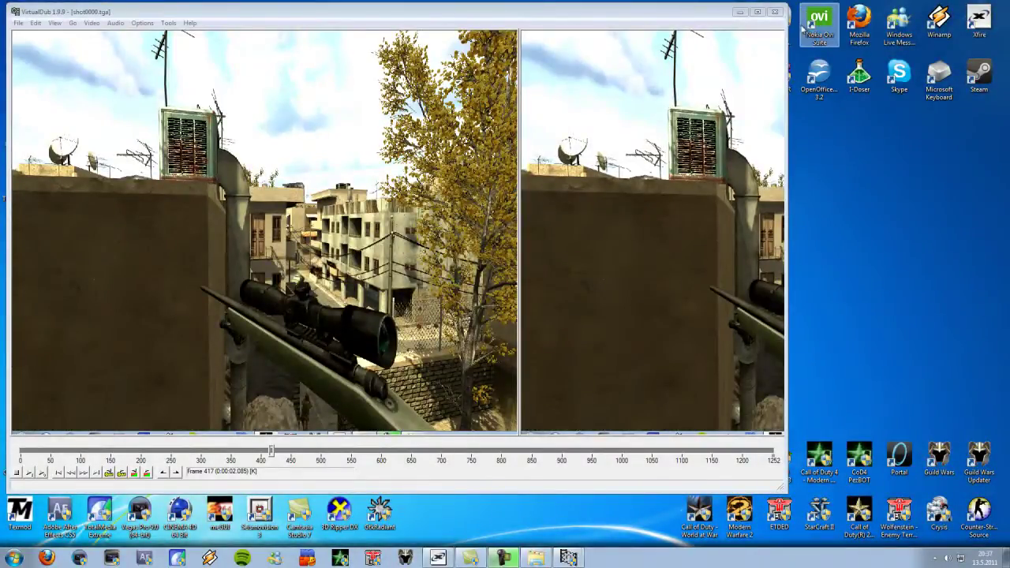
Step: Close the VirtualDub window that compares the rendered frames
{"action": "left_click", "coordinate": [777, 13]}
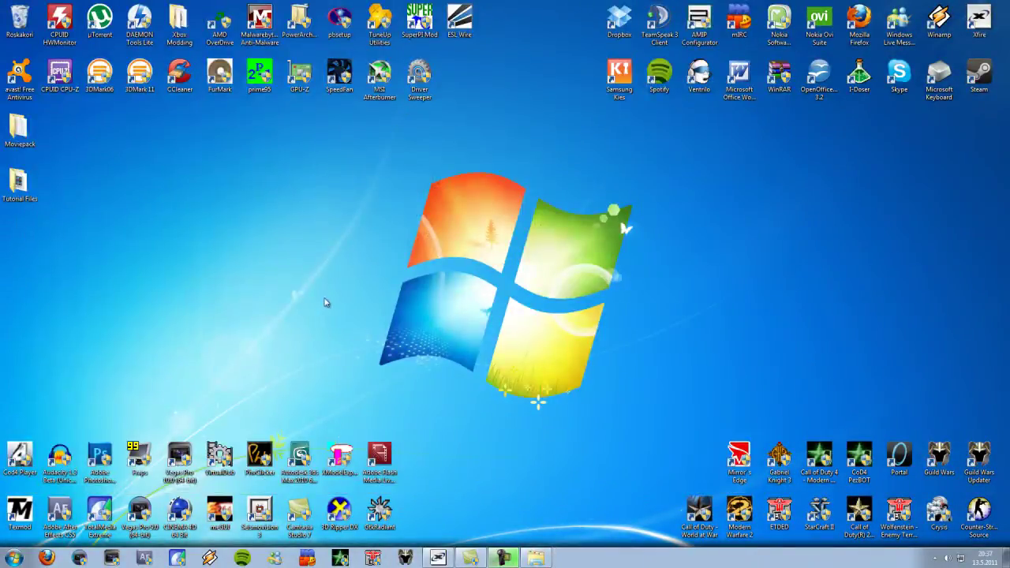
Step: Launch Vegas Pro 10.0 from its desktop icon and allow the UAC prompt
{"action": "double_click", "coordinate": [179, 456]}
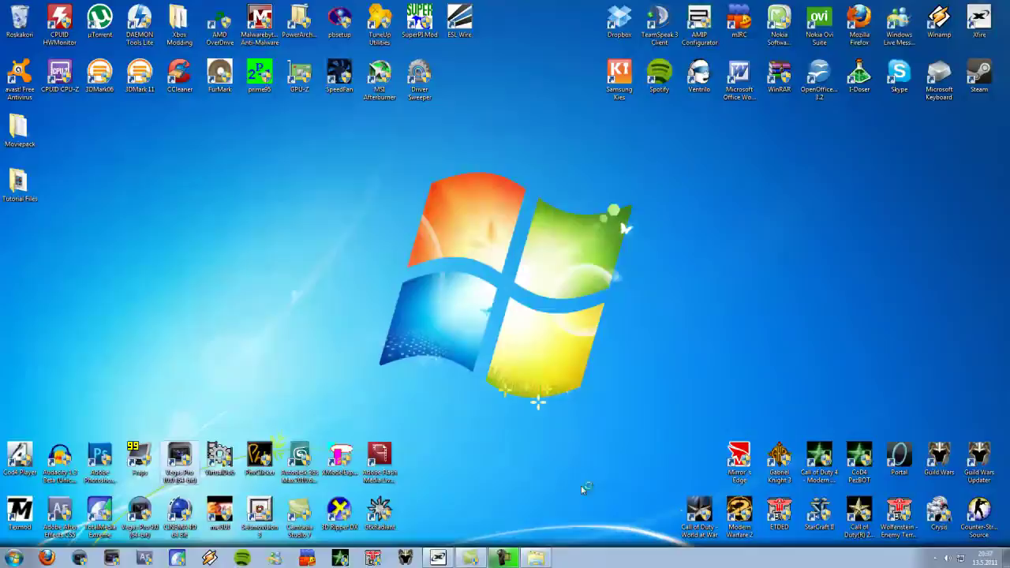
{"action": "left_click", "coordinate": [555, 560]}
{"action": "right_click", "coordinate": [537, 559]}
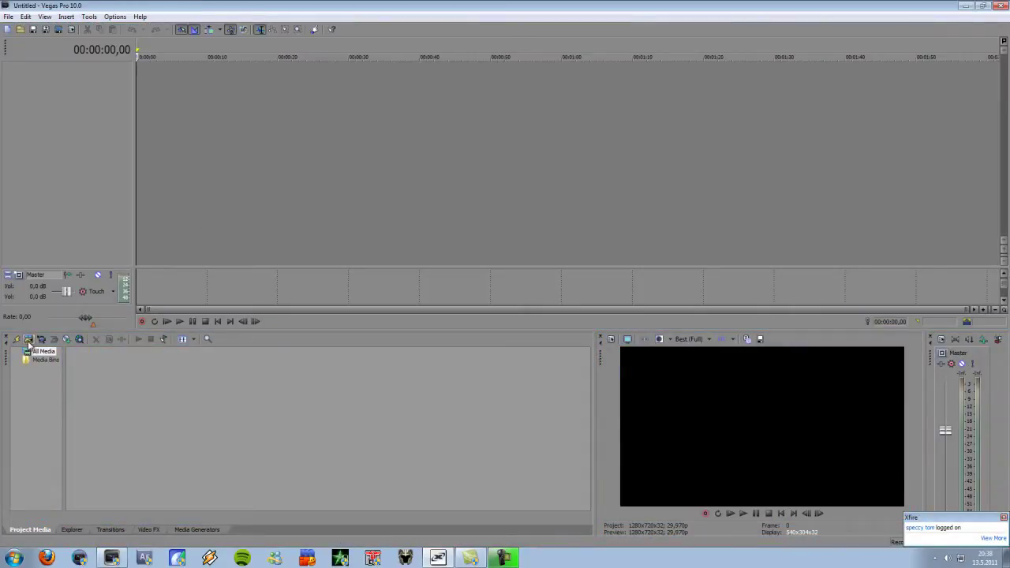
Step: Import vdub_render.avi from Desktop\Tutorial Files into Project Media
{"action": "left_click", "coordinate": [16, 339]}
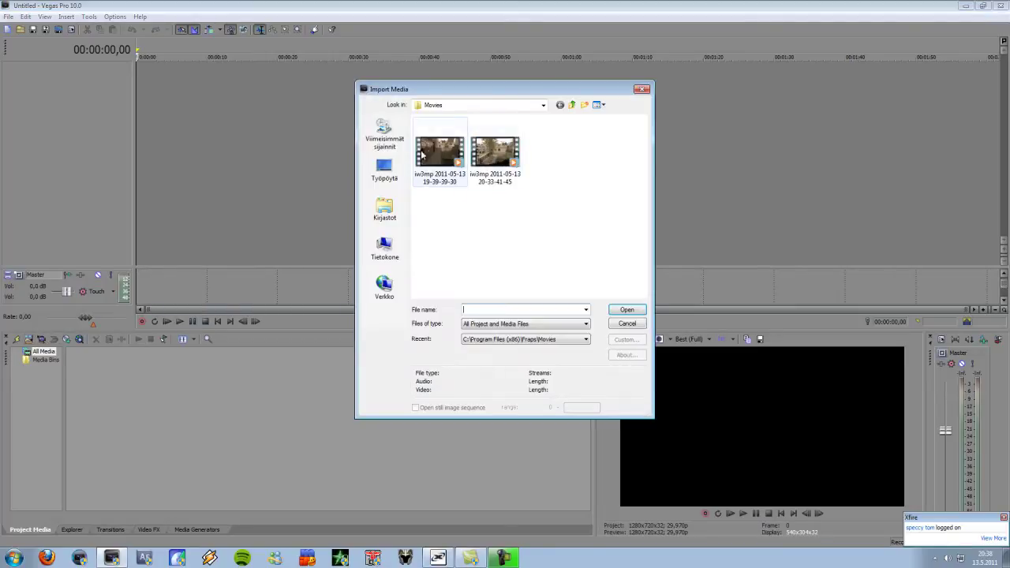
{"action": "left_click", "coordinate": [385, 169]}
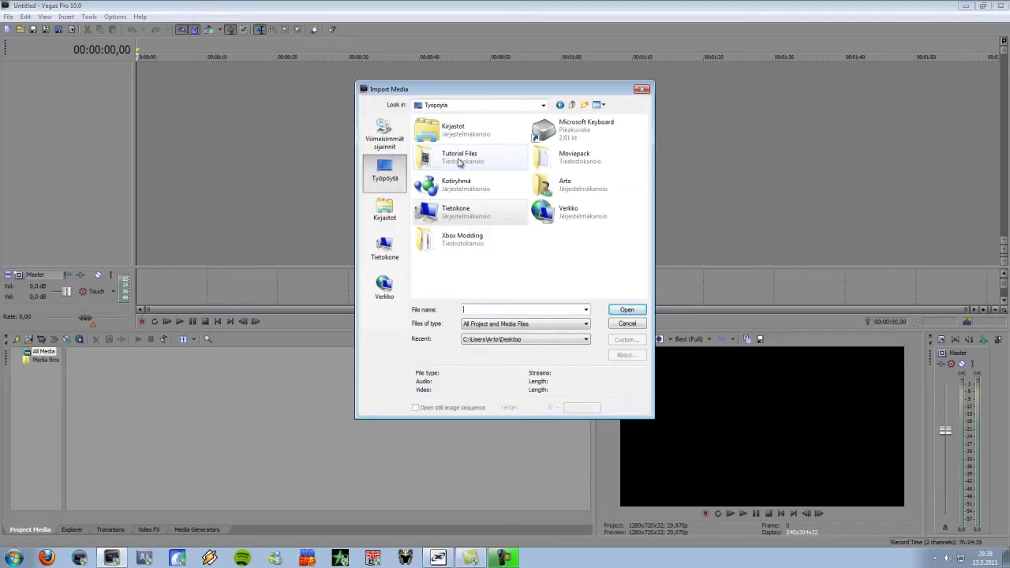
{"action": "double_click", "coordinate": [442, 148]}
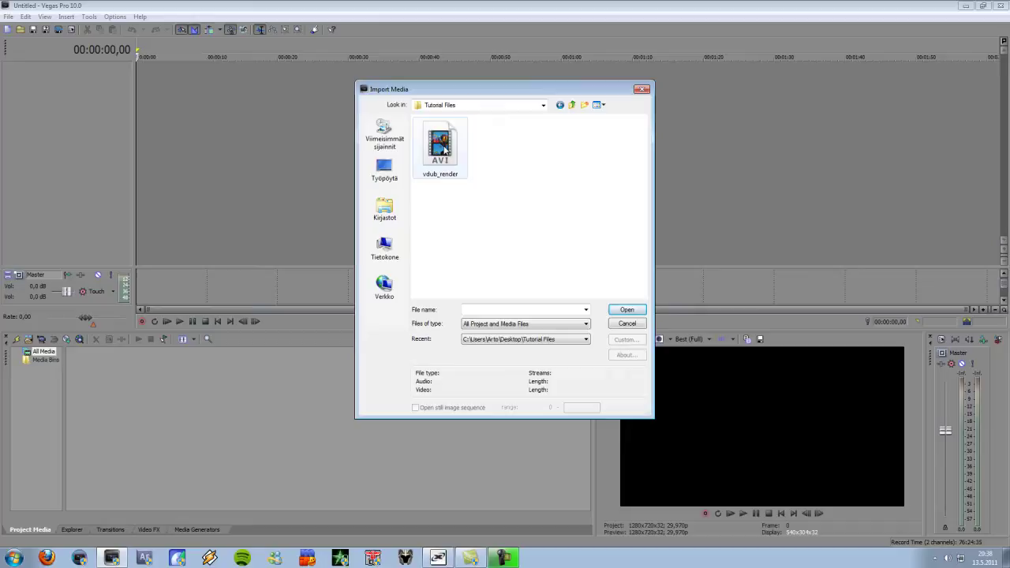
{"action": "double_click", "coordinate": [442, 147]}
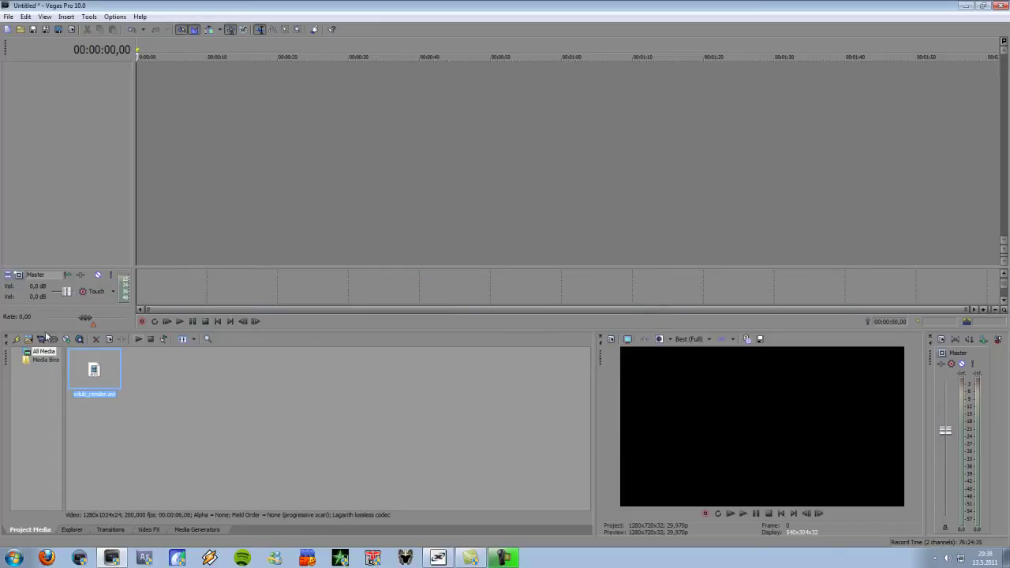
{"action": "left_click", "coordinate": [29, 340]}
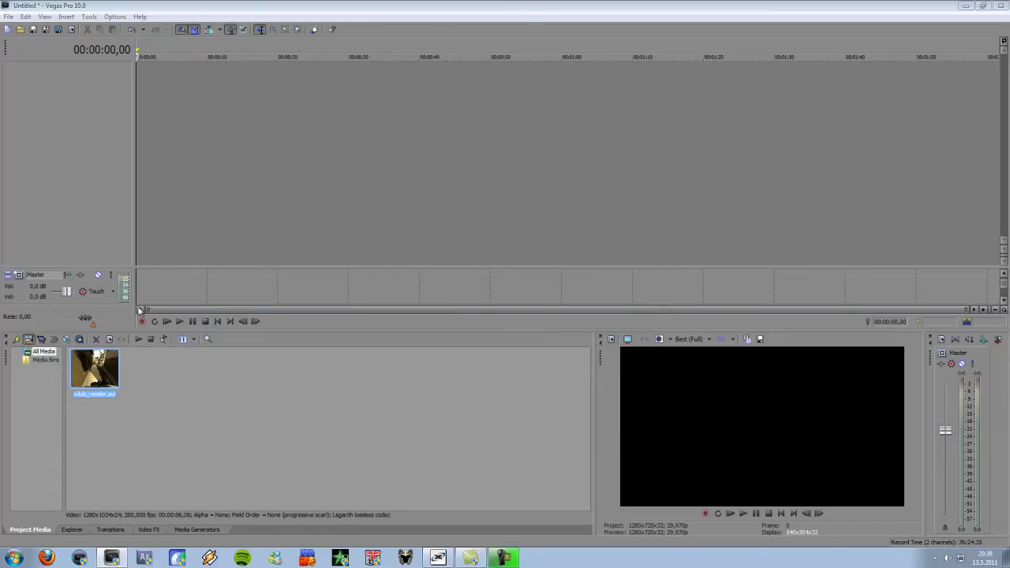
{"action": "left_click", "coordinate": [395, 257]}
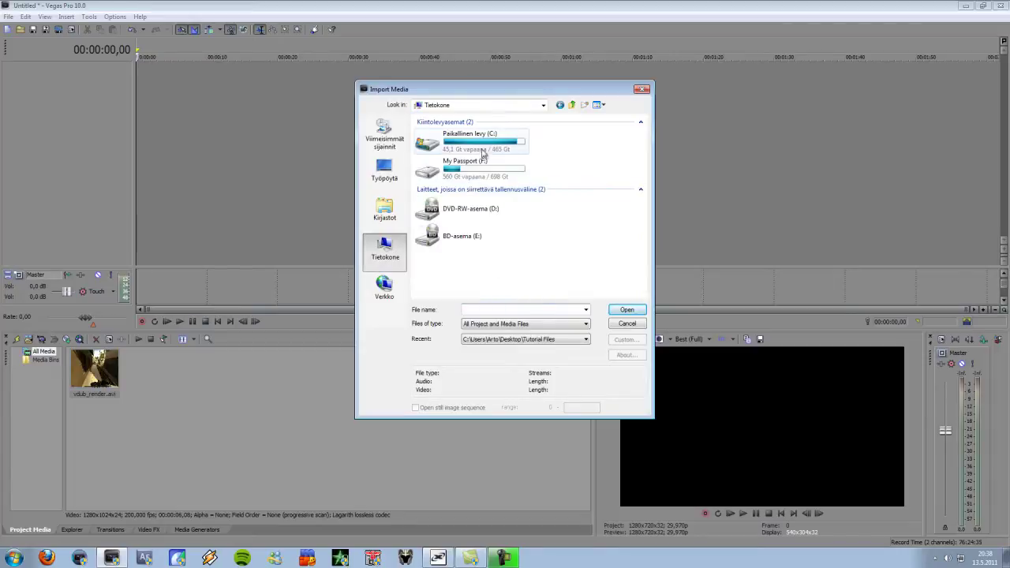
{"action": "double_click", "coordinate": [490, 139]}
{"action": "scroll", "coordinate": [401, 254], "scroll_direction": "down", "scroll_amount": 3}
{"action": "scroll", "coordinate": [401, 254], "scroll_direction": "up", "scroll_amount": 2}
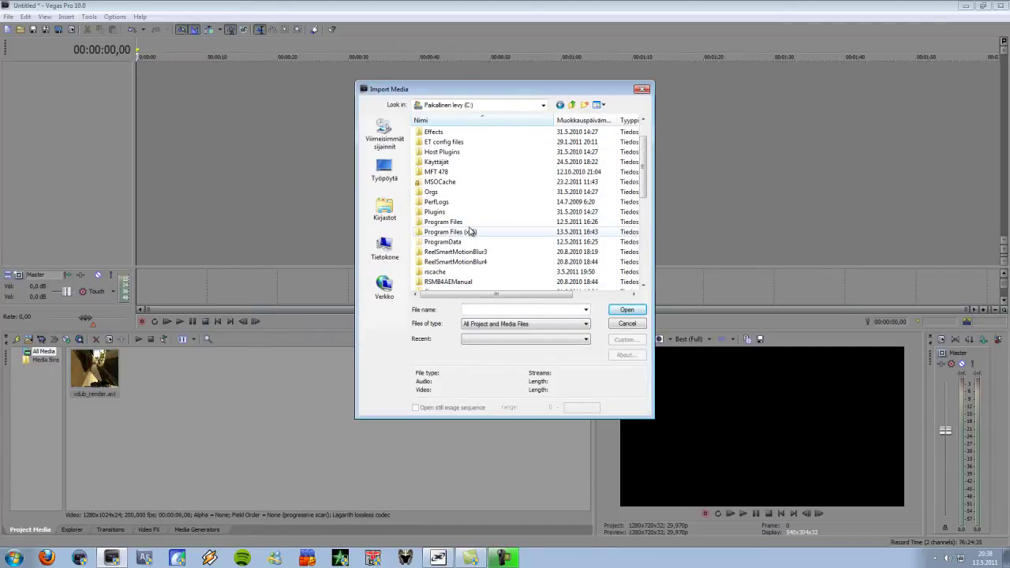
{"action": "double_click", "coordinate": [469, 231]}
{"action": "scroll", "coordinate": [468, 231], "scroll_direction": "down", "scroll_amount": 5}
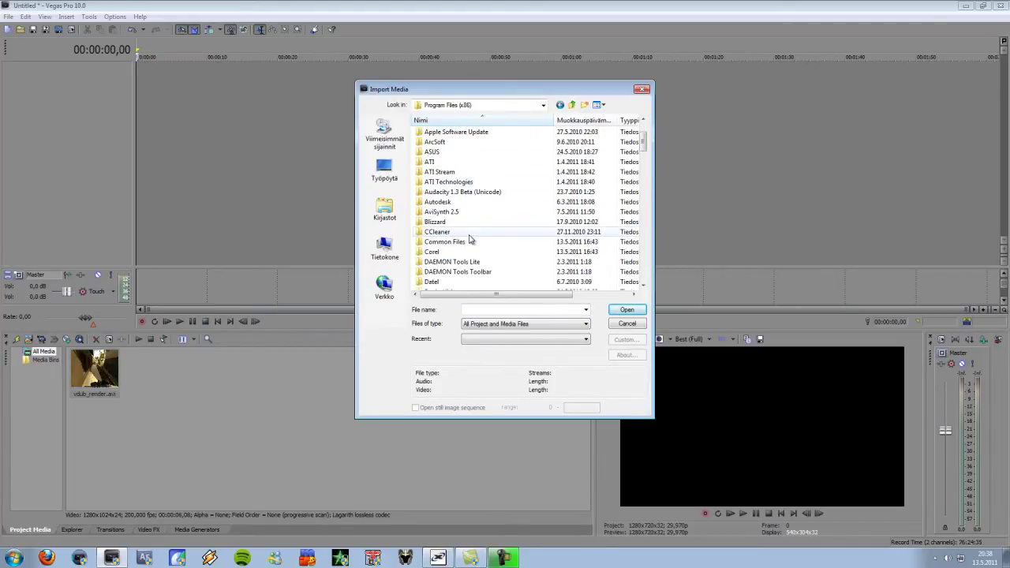
{"action": "double_click", "coordinate": [433, 281]}
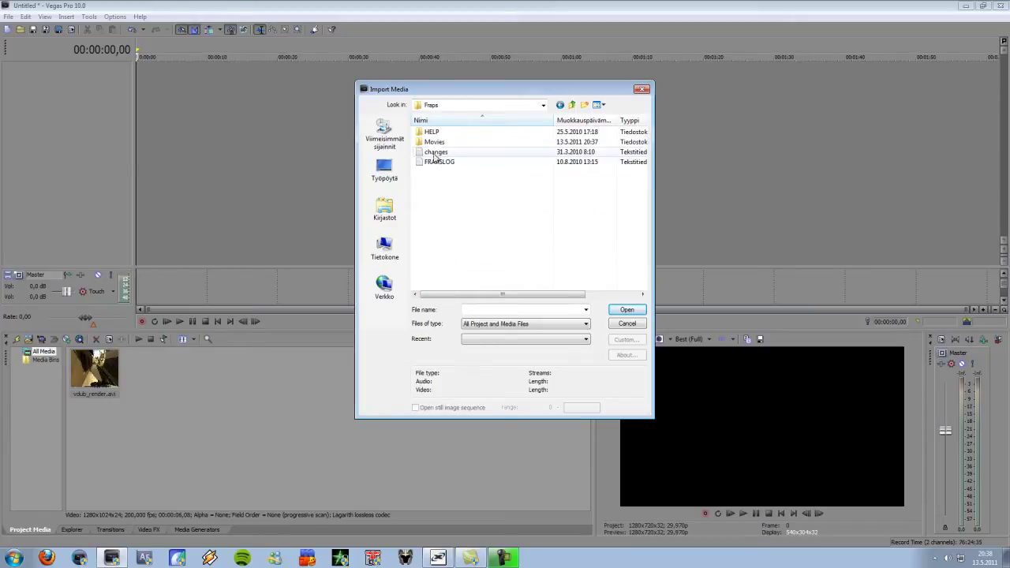
{"action": "double_click", "coordinate": [436, 143]}
{"action": "double_click", "coordinate": [495, 154]}
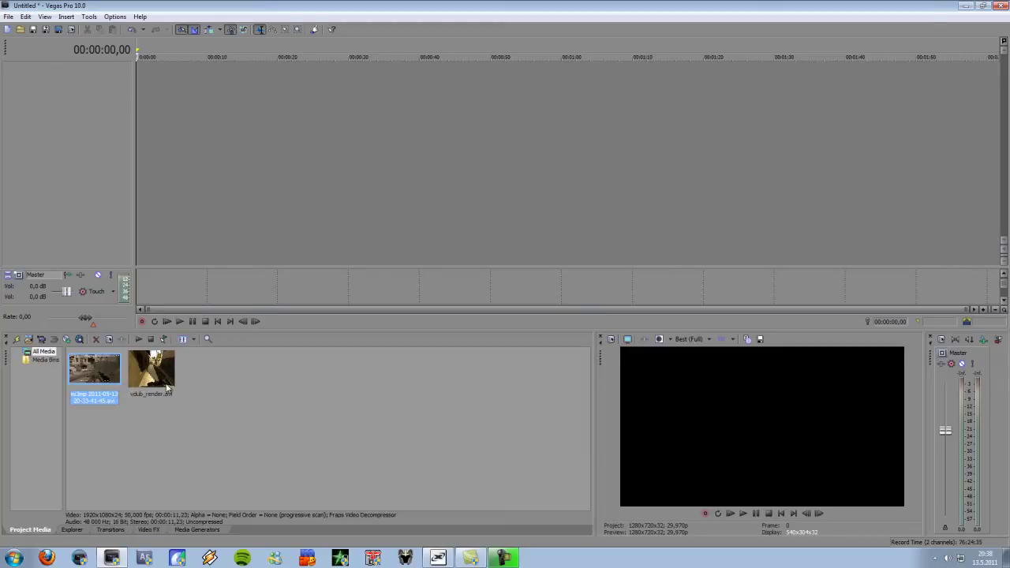
Step: Place vdub_render.avi at the start of the timeline
{"action": "left_click_drag", "start_coordinate": [166, 386], "coordinate": [158, 177]}
{"action": "left_click_drag", "start_coordinate": [120, 85], "coordinate": [120, 85]}
{"action": "left_click", "coordinate": [159, 103]}
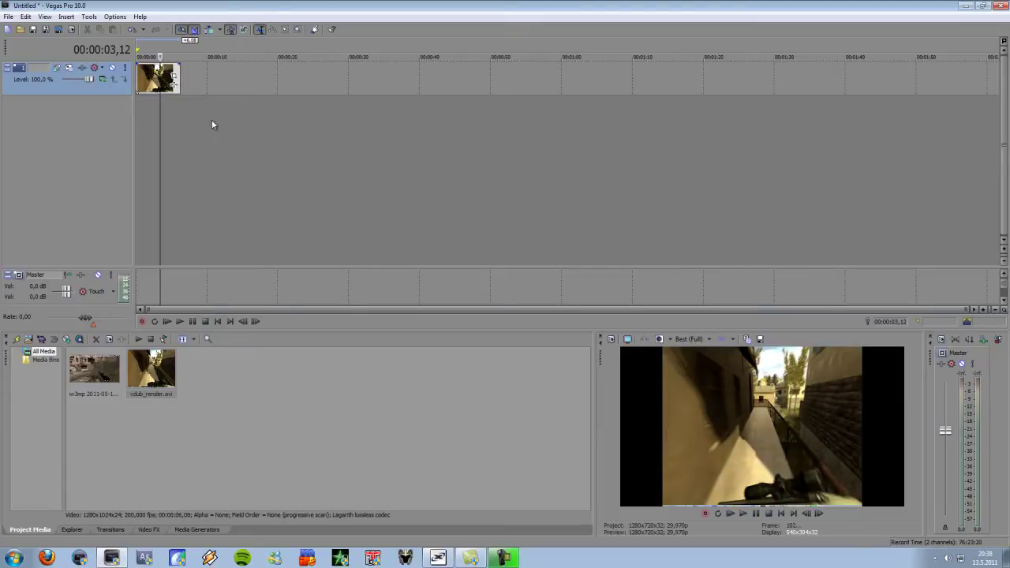
Step: Add the iw3mp clip at the timeline start and delete the extra second video track
{"action": "left_click_drag", "start_coordinate": [95, 383], "coordinate": [128, 344]}
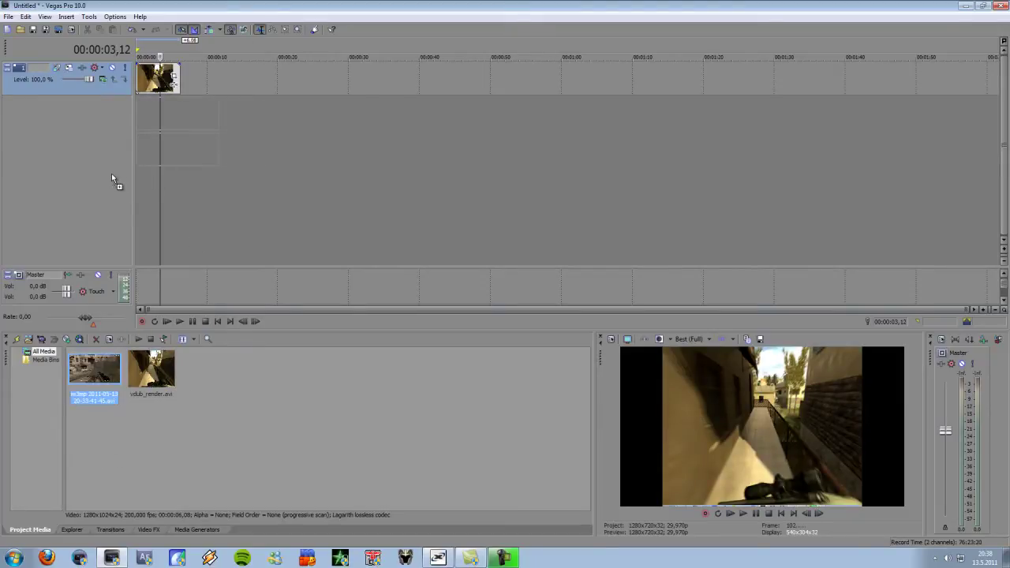
{"action": "left_click_drag", "start_coordinate": [112, 180], "coordinate": [183, 172]}
{"action": "scroll", "coordinate": [293, 163], "scroll_direction": "up", "scroll_amount": 5}
{"action": "scroll", "coordinate": [663, 161], "scroll_direction": "down", "scroll_amount": 1}
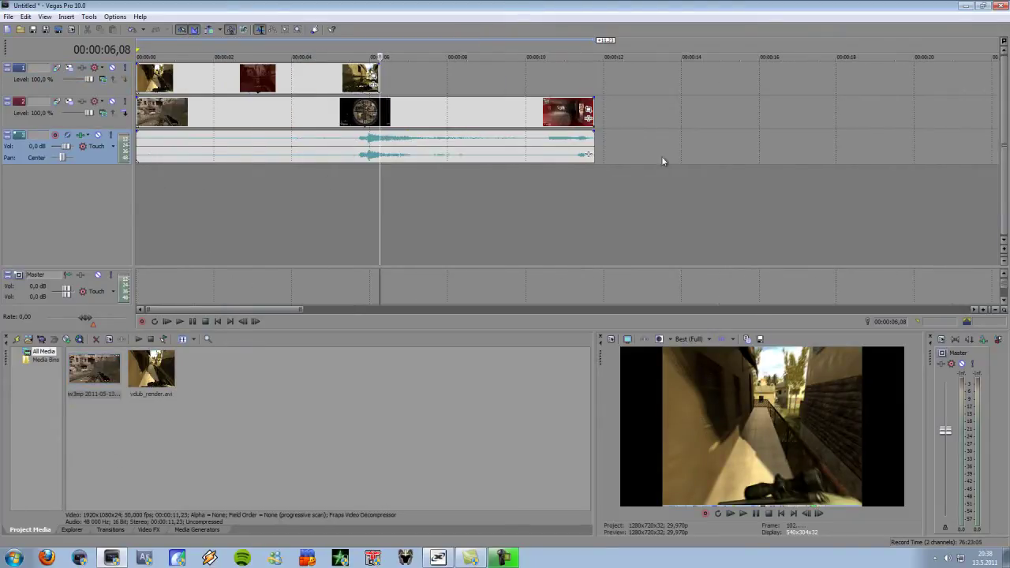
{"action": "right_click", "coordinate": [655, 116]}
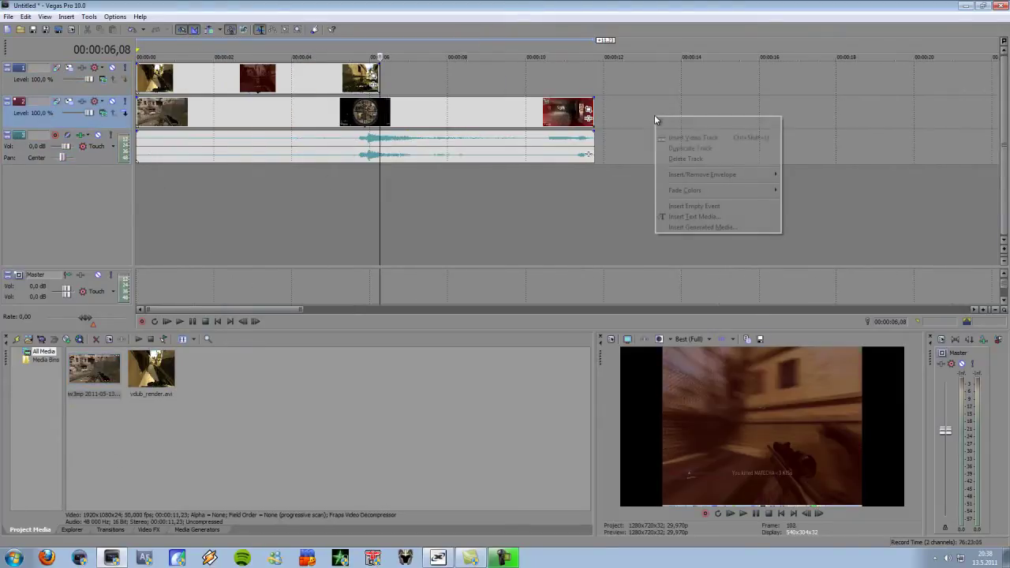
{"action": "left_click", "coordinate": [708, 161]}
Step: Trim the beginning and the end off the audio clip
{"action": "left_click", "coordinate": [345, 162]}
{"action": "scroll", "coordinate": [356, 170], "scroll_direction": "down", "scroll_amount": 4}
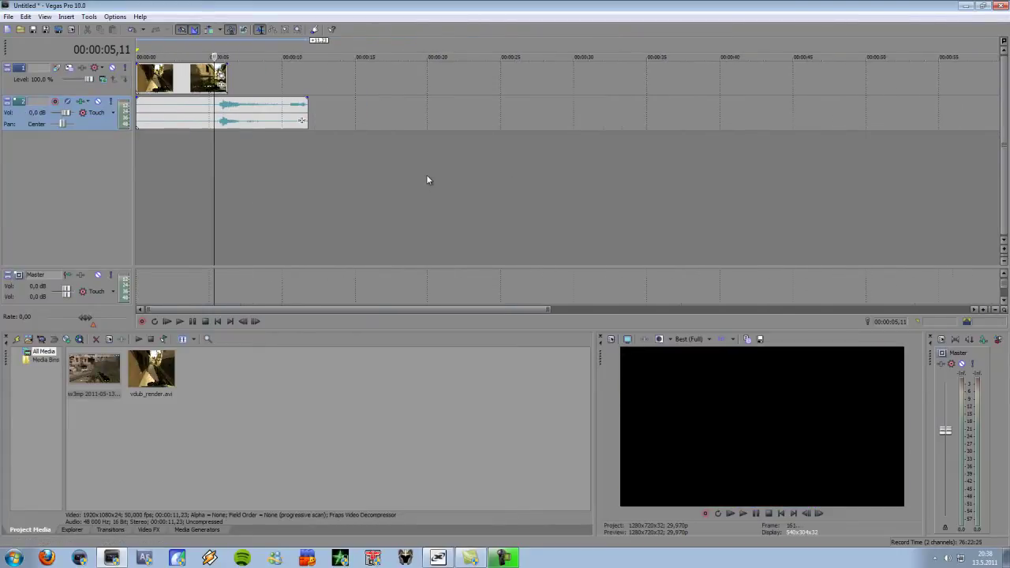
{"action": "scroll", "coordinate": [395, 158], "scroll_direction": "up", "scroll_amount": 4}
{"action": "scroll", "coordinate": [523, 118], "scroll_direction": "down", "scroll_amount": 2}
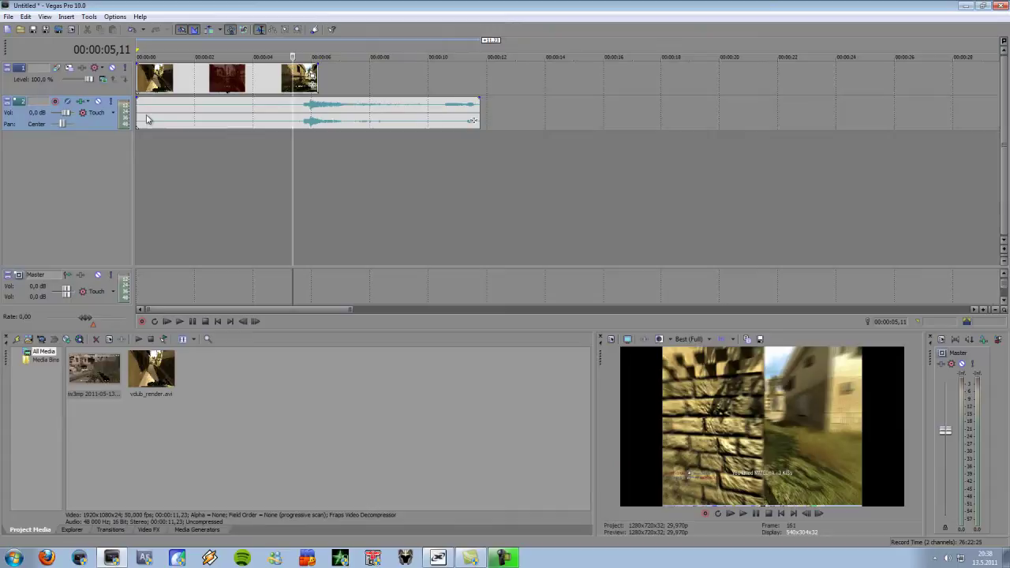
{"action": "left_click_drag", "start_coordinate": [137, 120], "coordinate": [265, 109]}
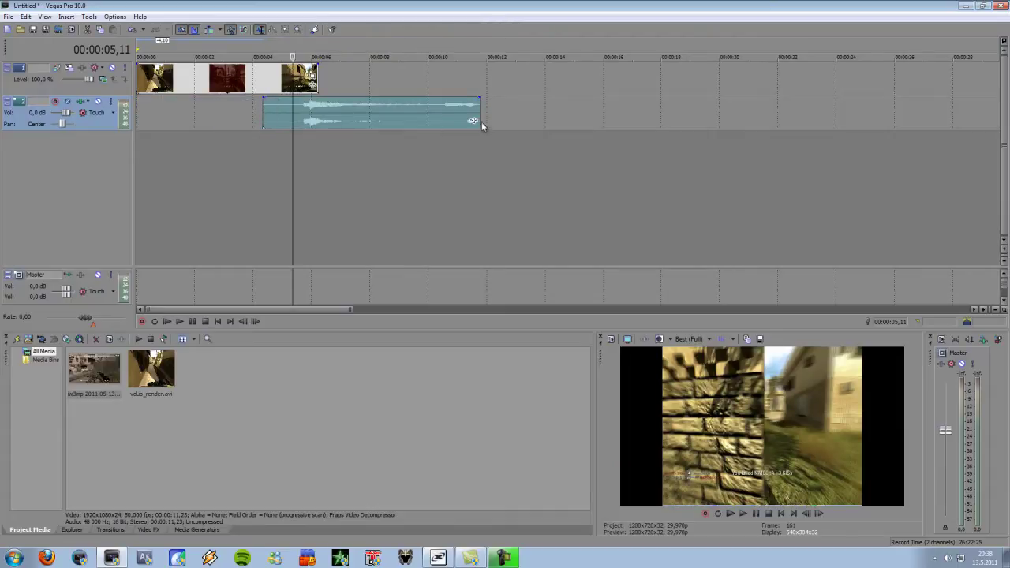
{"action": "left_click_drag", "start_coordinate": [483, 124], "coordinate": [361, 120]}
Step: Set preview quality to Half and play the timeline from about 2 seconds
{"action": "left_click", "coordinate": [205, 79]}
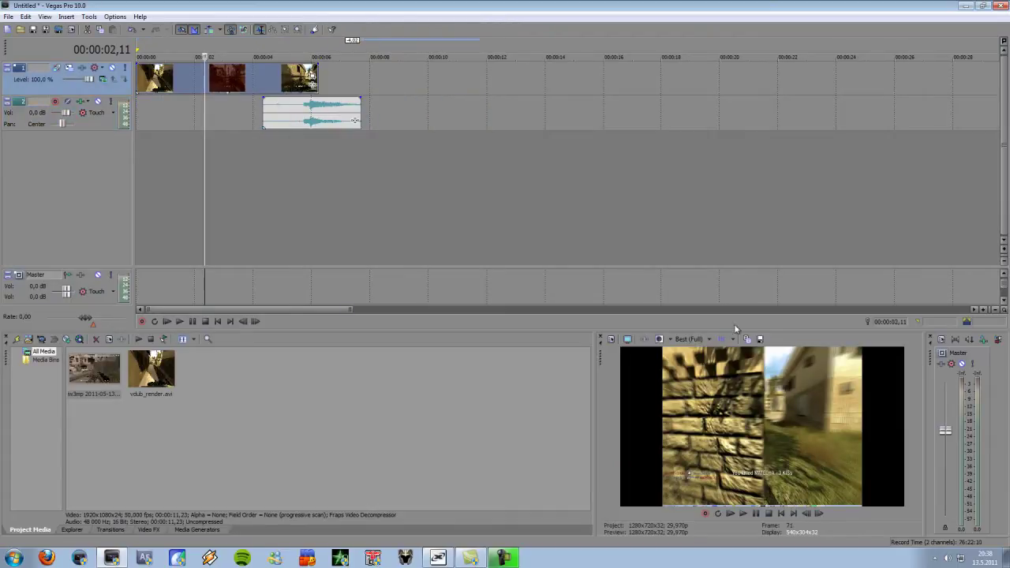
{"action": "left_click", "coordinate": [707, 339]}
{"action": "mouse_move", "coordinate": [699, 363]}
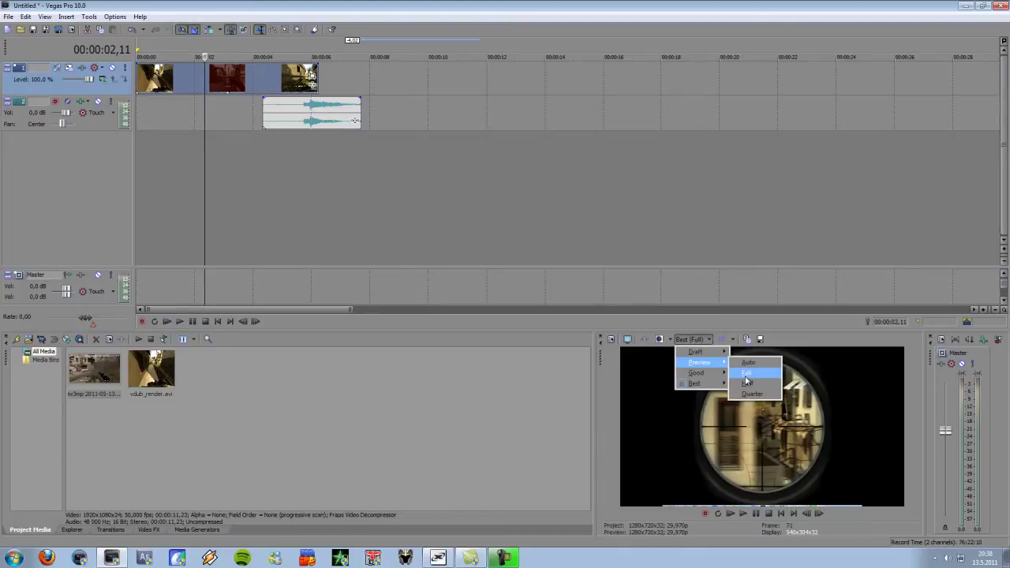
{"action": "left_click", "coordinate": [746, 382]}
{"action": "key", "text": "space"}
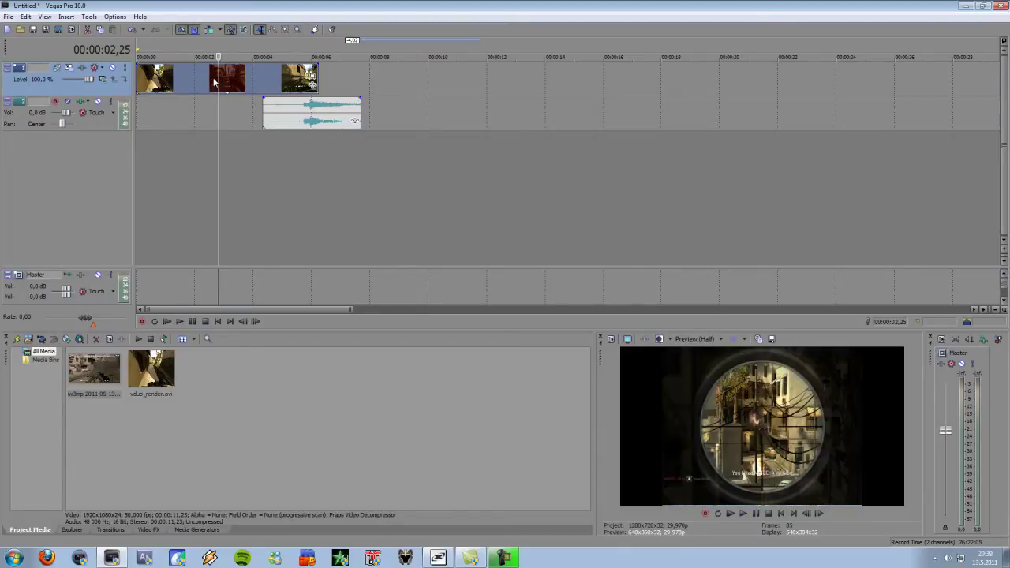
Step: Slide the audio clip earlier in time and play back the edit
{"action": "scroll", "coordinate": [418, 209], "scroll_direction": "up", "scroll_amount": 5}
{"action": "scroll", "coordinate": [442, 198], "scroll_direction": "down", "scroll_amount": 4}
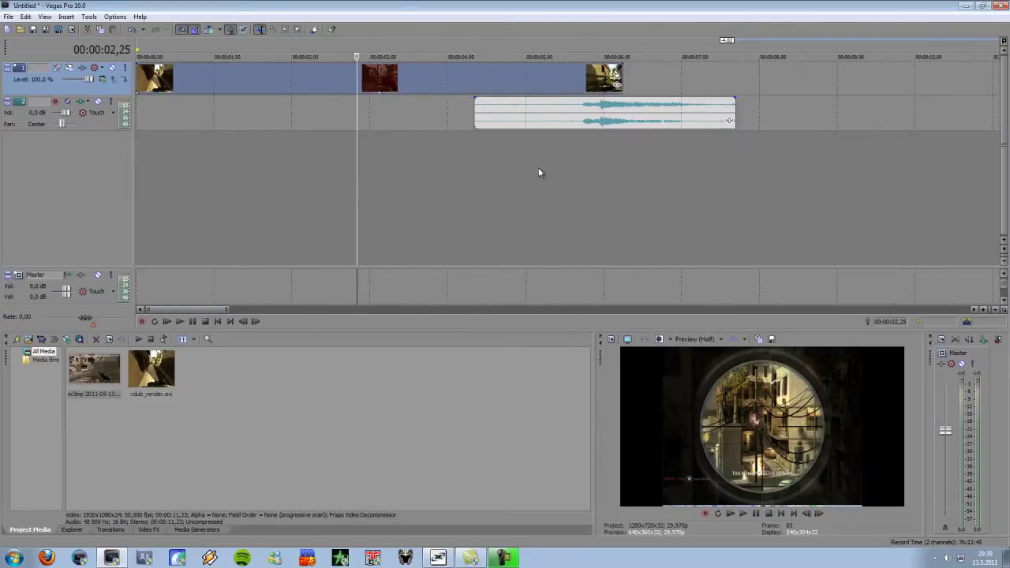
{"action": "left_click_drag", "start_coordinate": [619, 115], "coordinate": [377, 107]}
{"action": "scroll", "coordinate": [390, 183], "scroll_direction": "up", "scroll_amount": 2}
{"action": "scroll", "coordinate": [390, 180], "scroll_direction": "up", "scroll_amount": 2}
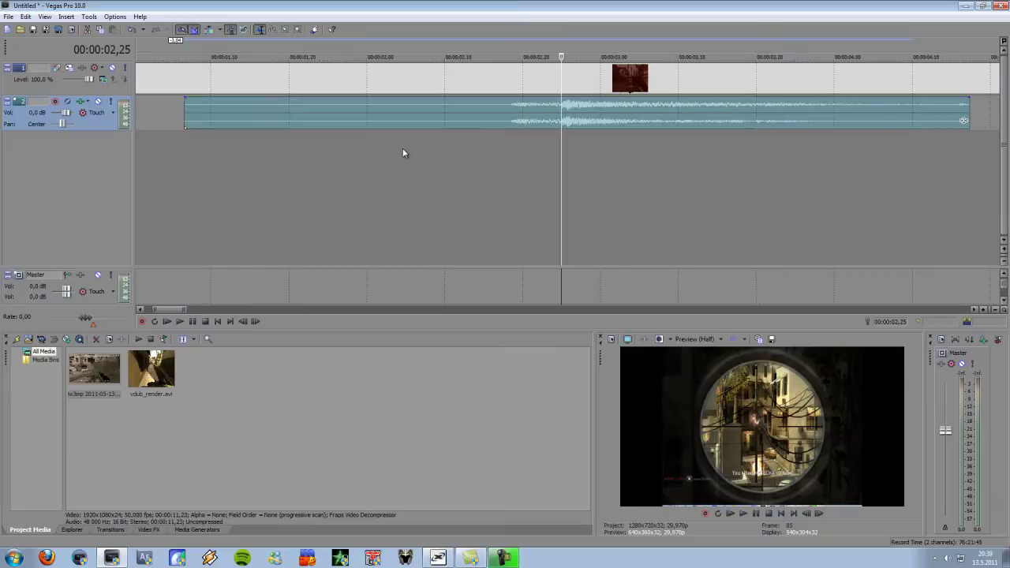
{"action": "left_click", "coordinate": [381, 152]}
{"action": "key", "text": "space"}
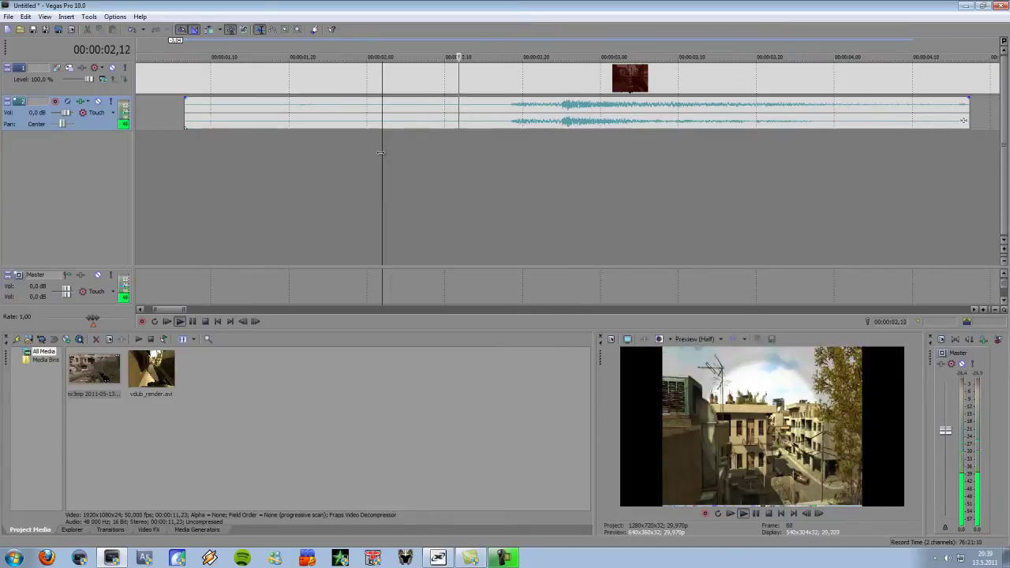
{"action": "key", "text": "space"}
Step: Stretch the audio clip to start at 00:00:00,00 and end with the video event
{"action": "scroll", "coordinate": [450, 148], "scroll_direction": "down", "scroll_amount": 2}
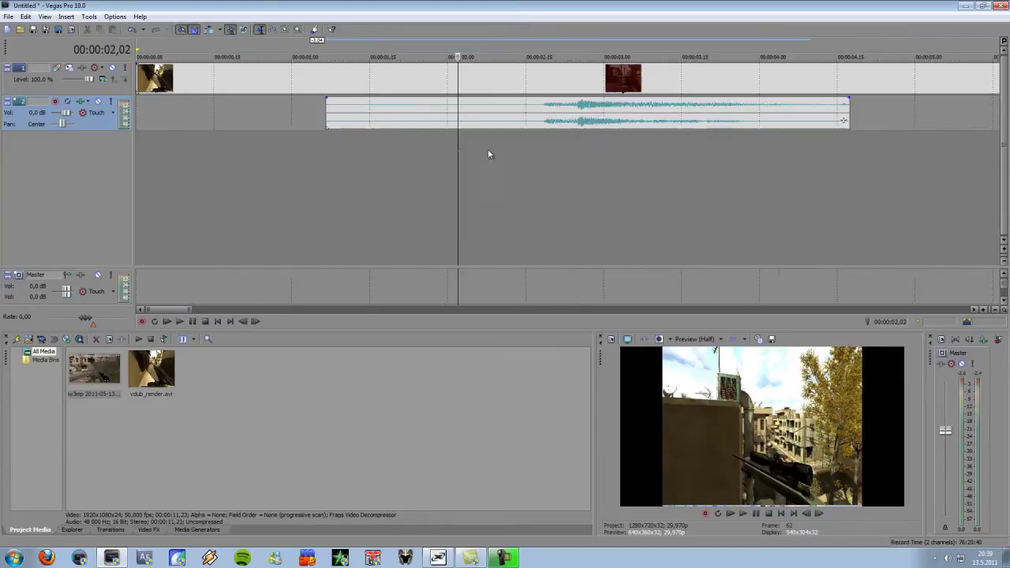
{"action": "left_click_drag", "start_coordinate": [329, 113], "coordinate": [136, 113]}
{"action": "scroll", "coordinate": [482, 116], "scroll_direction": "down", "scroll_amount": 3}
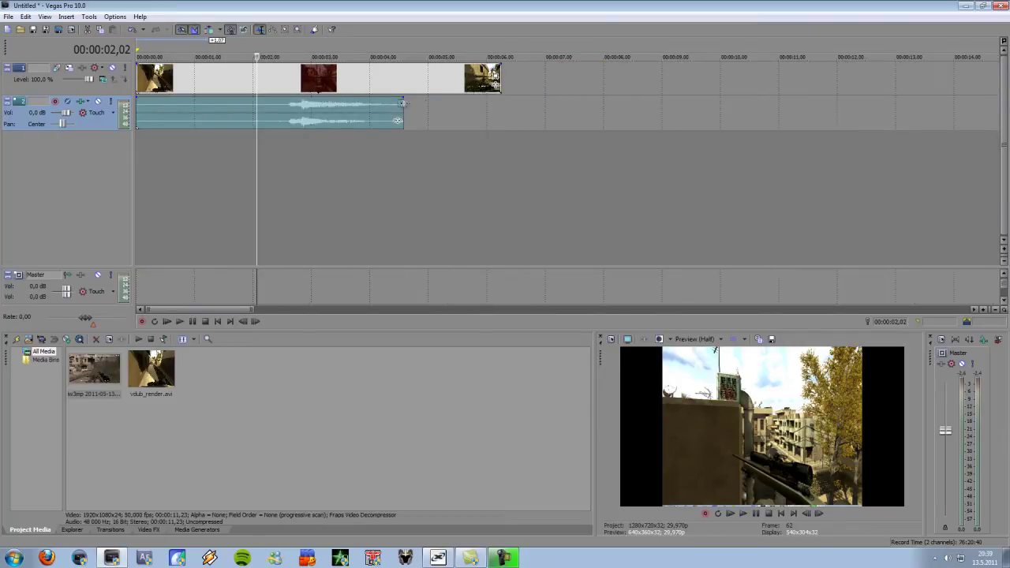
{"action": "left_click_drag", "start_coordinate": [406, 115], "coordinate": [501, 117]}
{"action": "left_click", "coordinate": [218, 159]}
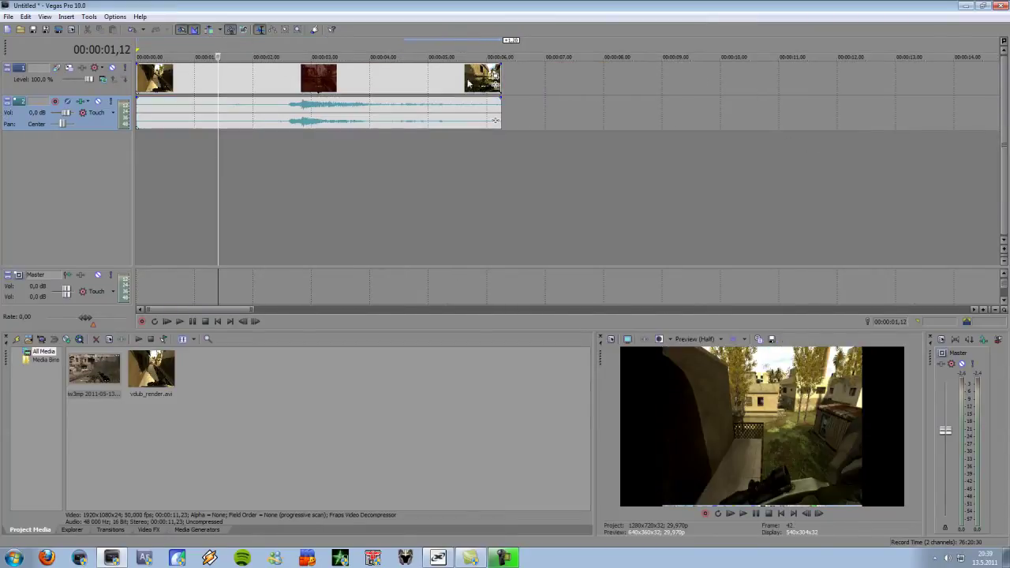
Step: Apply the '16:9 Widescreen TV aspect ratio' Pan/Crop preset (1280×720) to the video event
{"action": "double_click", "coordinate": [301, 84]}
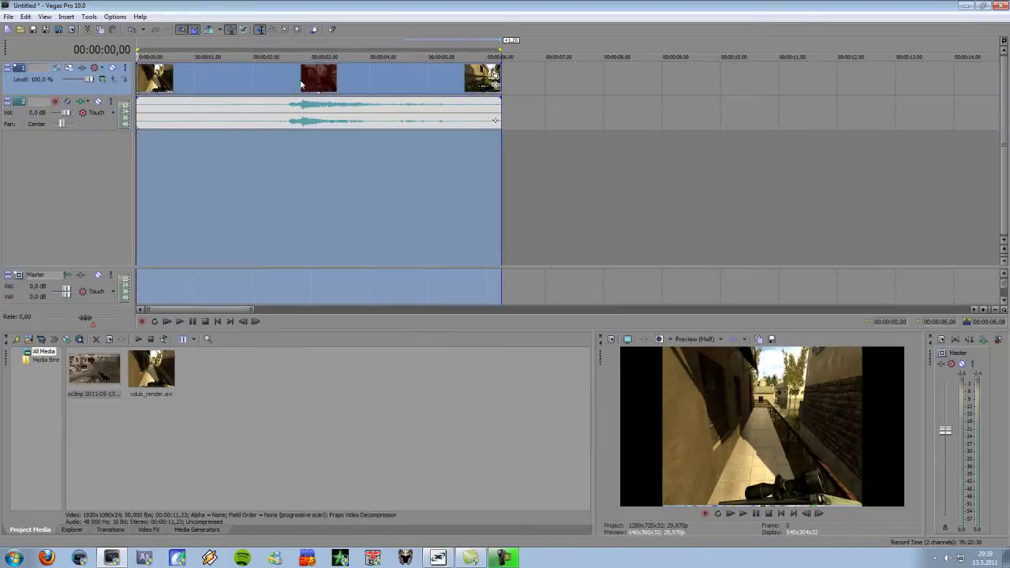
{"action": "left_click", "coordinate": [495, 78]}
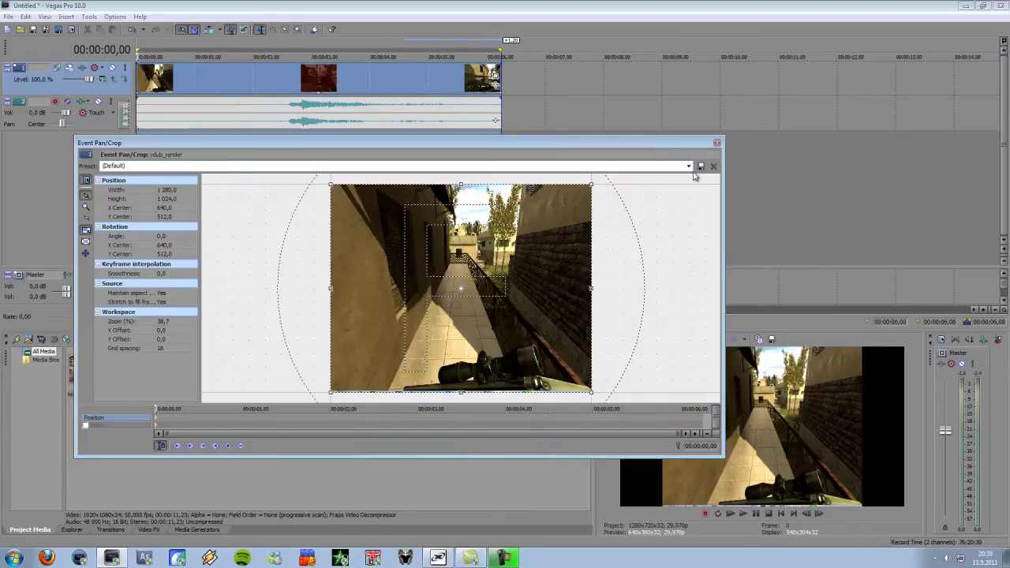
{"action": "left_click", "coordinate": [688, 165]}
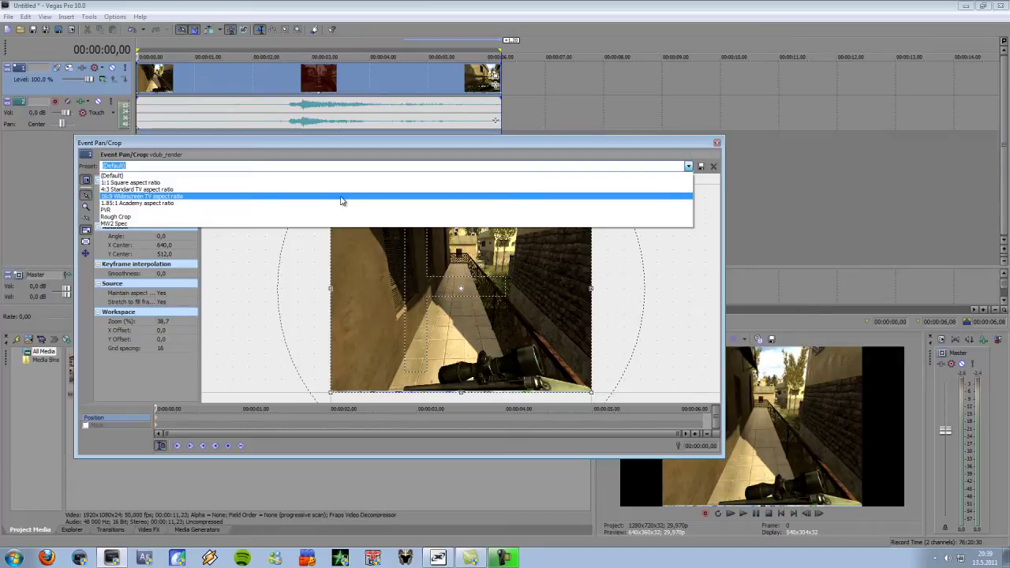
{"action": "left_click", "coordinate": [340, 197]}
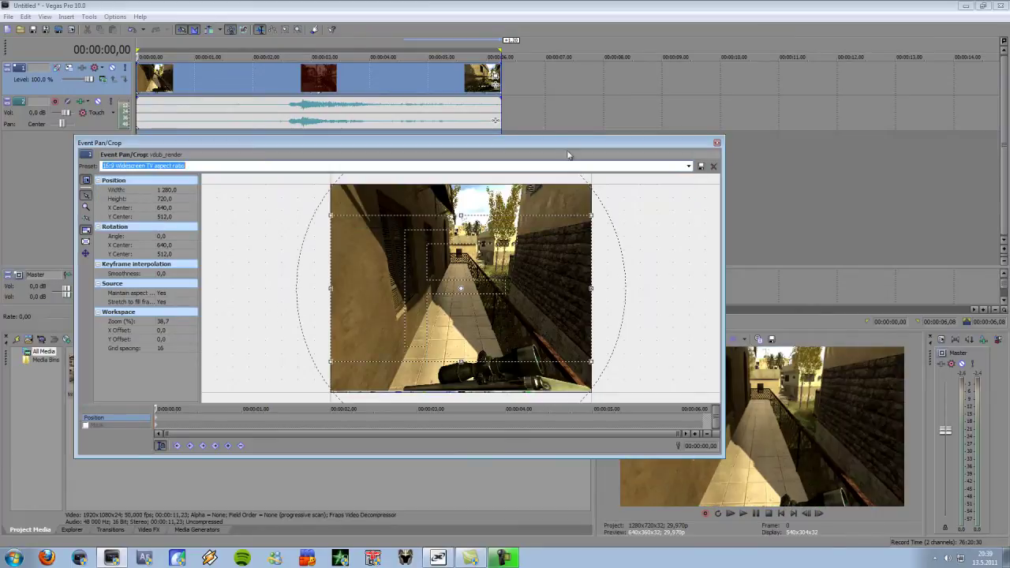
{"action": "left_click", "coordinate": [716, 145]}
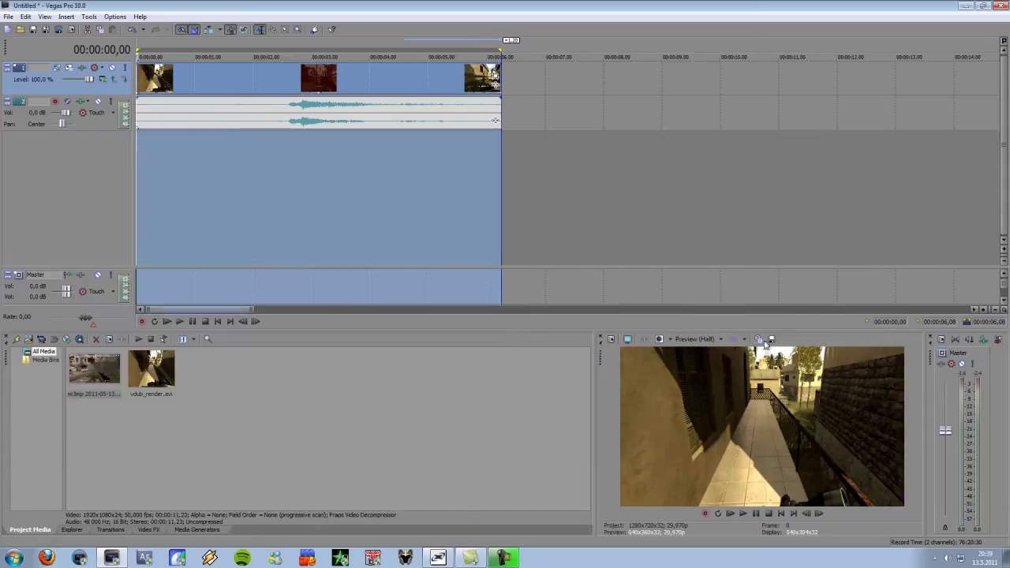
{"action": "left_click", "coordinate": [292, 157]}
{"action": "left_click", "coordinate": [380, 158]}
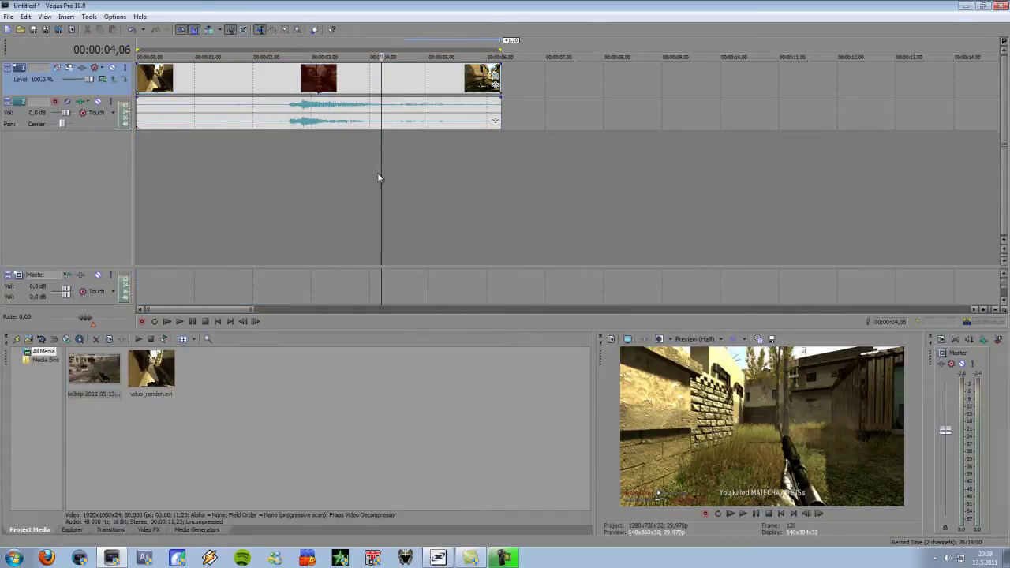
Step: Select the whole 0–6,08 project region and set preview quality to Best (Full)
{"action": "left_click", "coordinate": [297, 174]}
{"action": "left_click", "coordinate": [324, 167]}
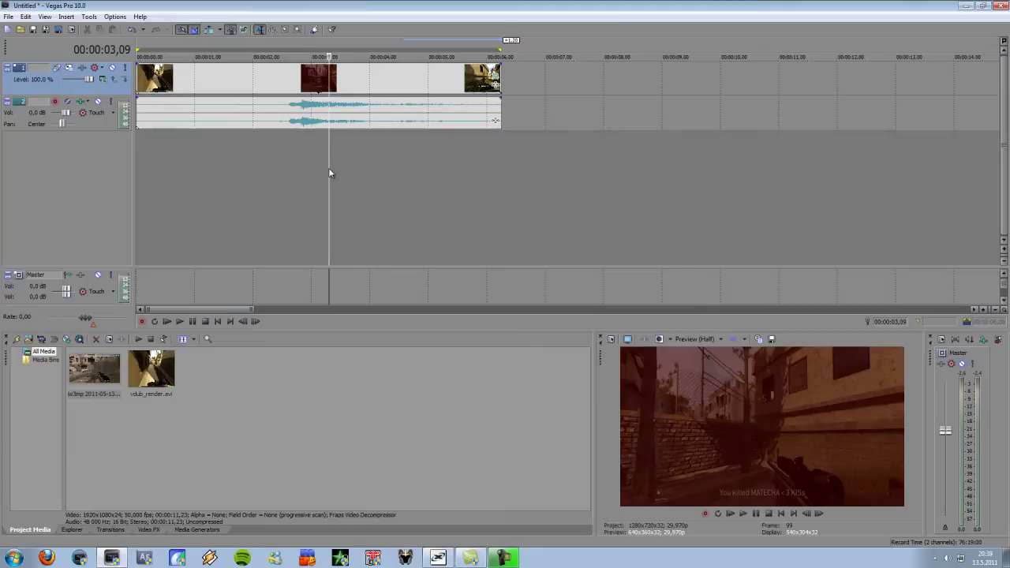
{"action": "left_click", "coordinate": [354, 165]}
{"action": "left_click", "coordinate": [382, 168]}
{"action": "double_click", "coordinate": [276, 160]}
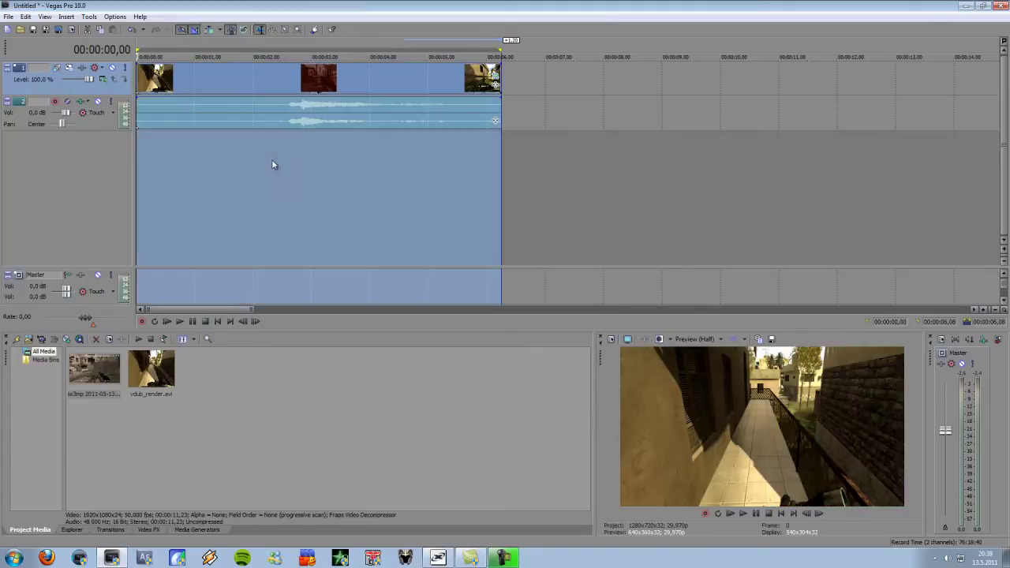
{"action": "left_click", "coordinate": [719, 339]}
{"action": "mouse_move", "coordinate": [698, 383]}
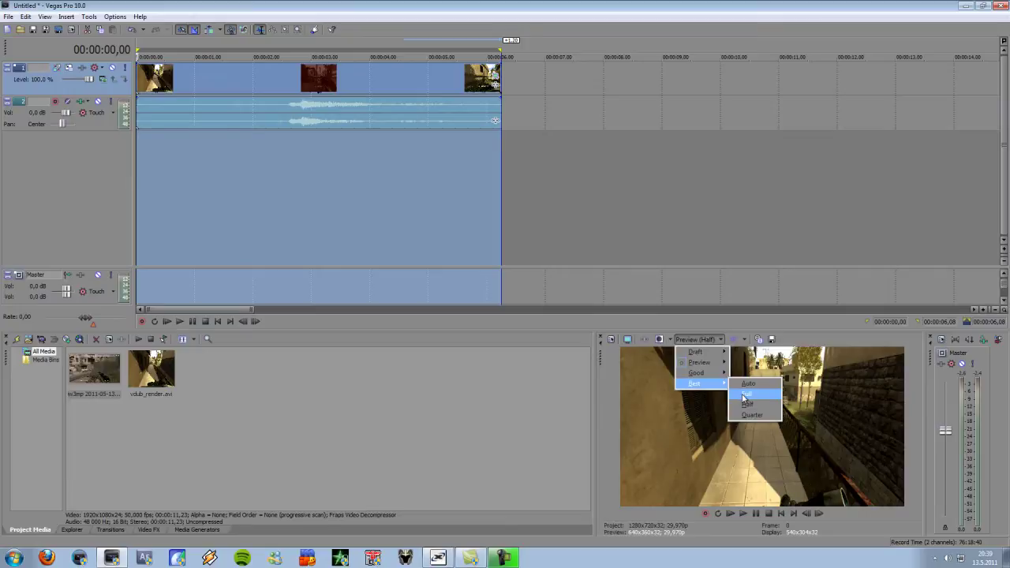
{"action": "left_click", "coordinate": [745, 394]}
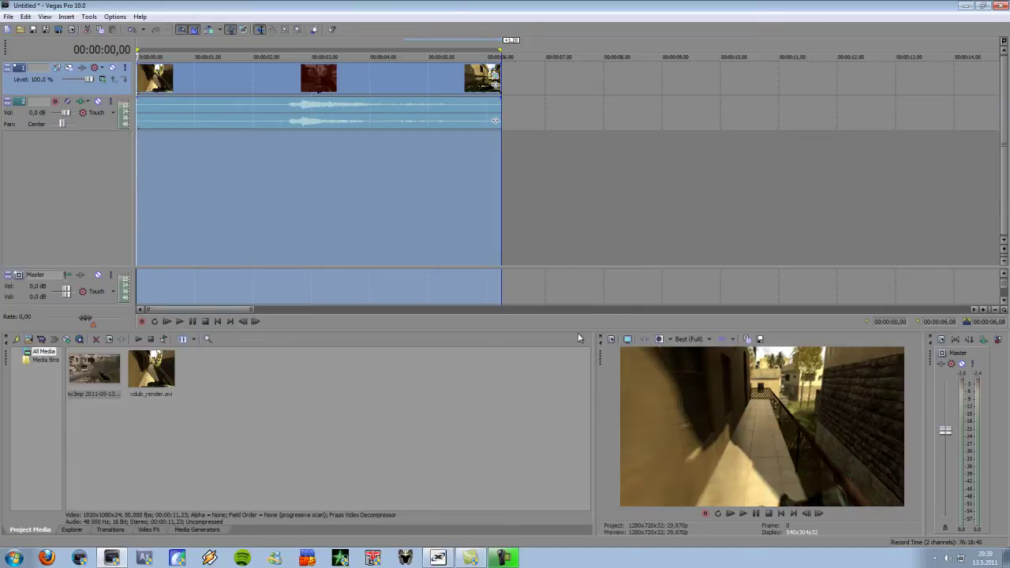
Step: Review the video event's properties and confirm them with OK
{"action": "right_click", "coordinate": [299, 90]}
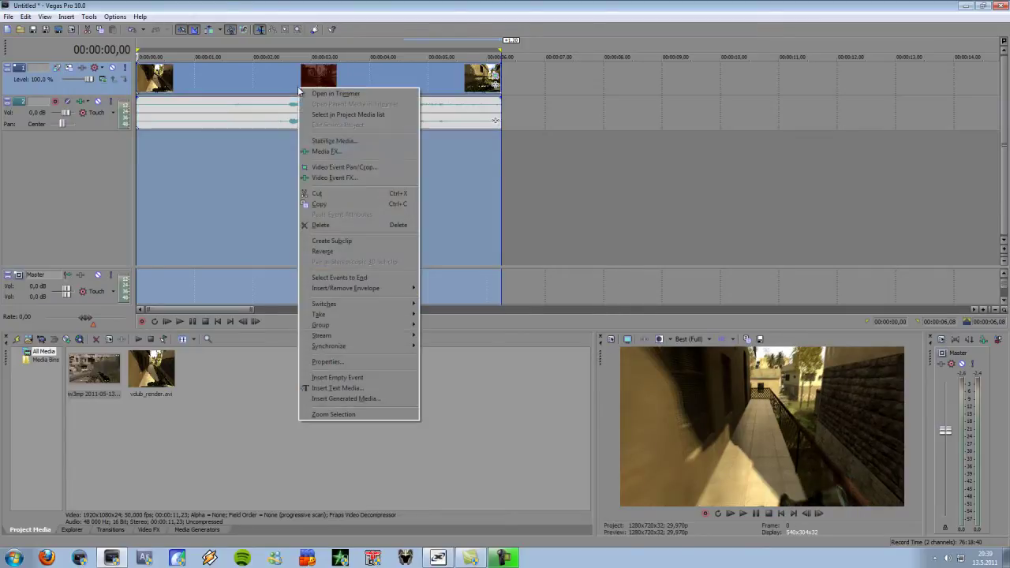
{"action": "left_click", "coordinate": [378, 367]}
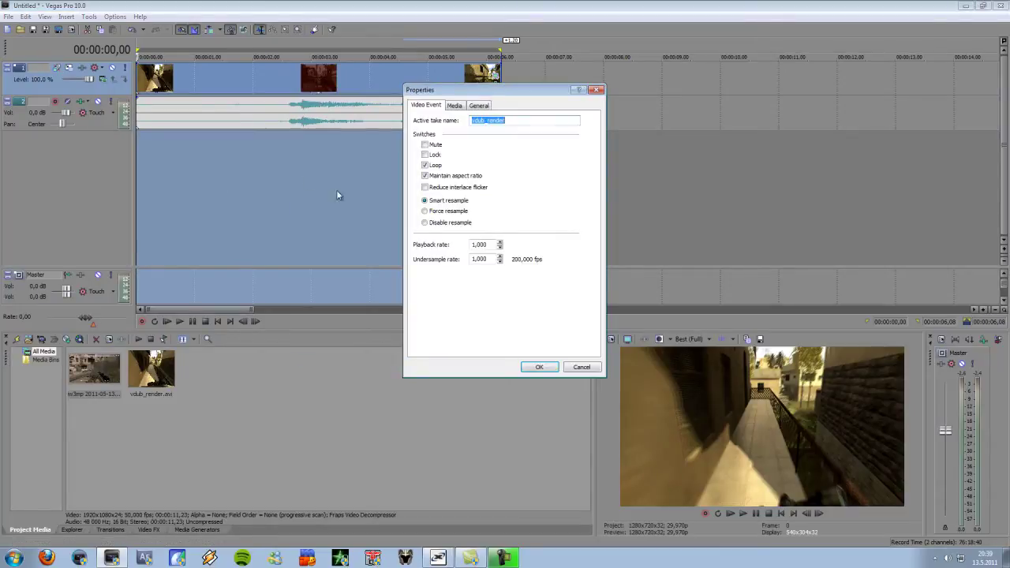
{"action": "left_click", "coordinate": [543, 367]}
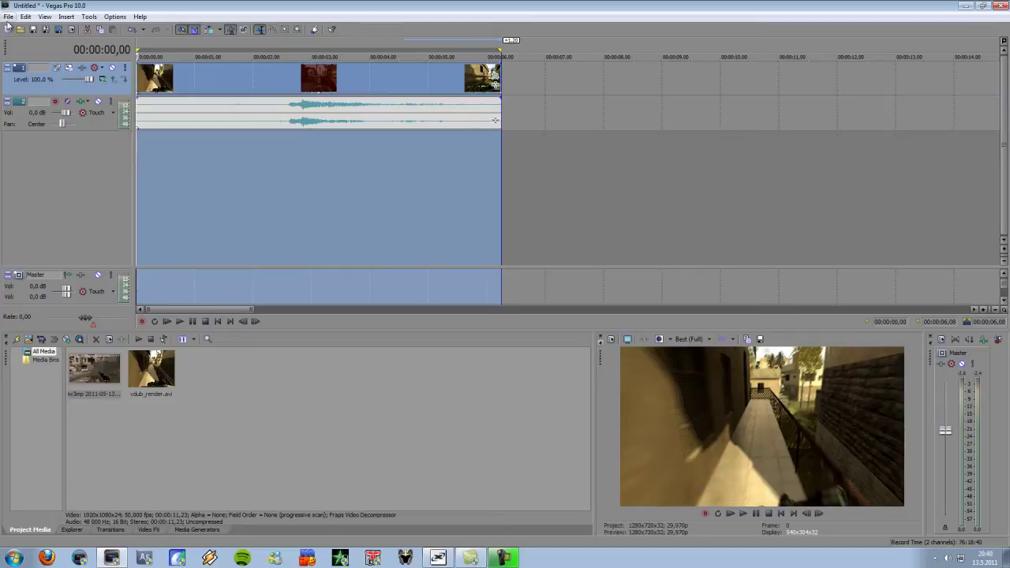
Step: Render As Video for Windows (*.avi) with the PC template and open its custom settings
{"action": "left_click", "coordinate": [8, 16]}
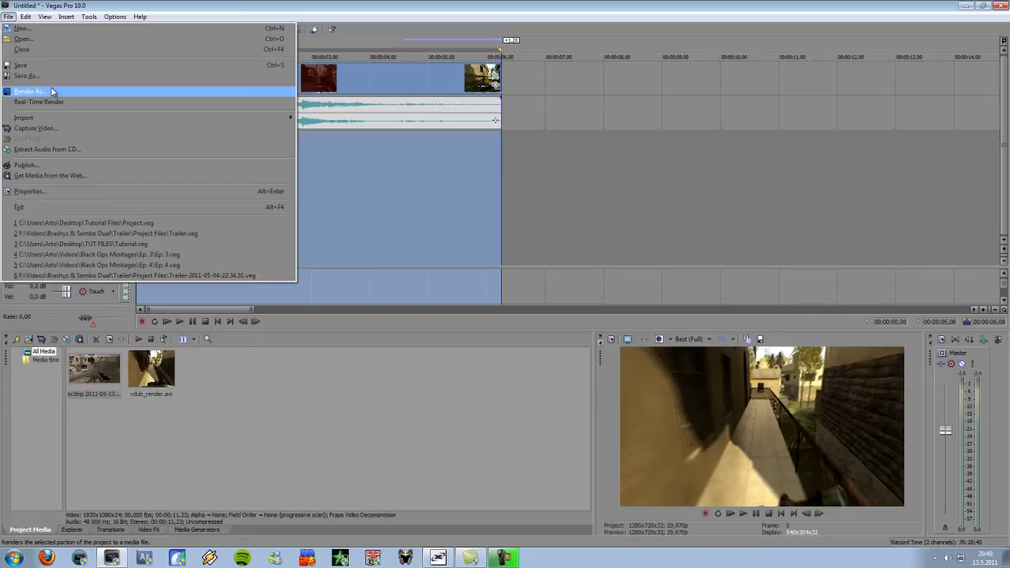
{"action": "left_click", "coordinate": [51, 91]}
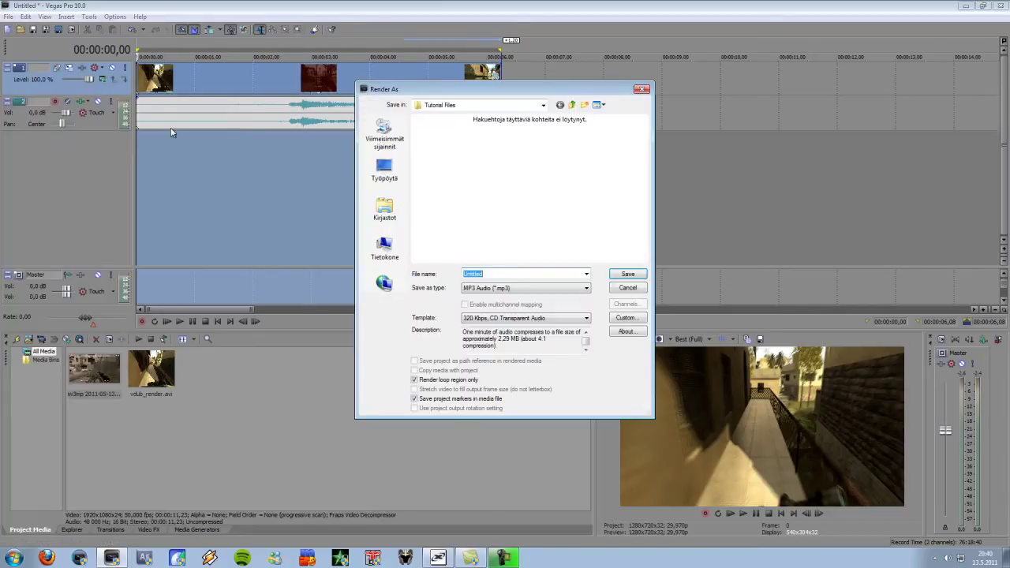
{"action": "left_click", "coordinate": [559, 289]}
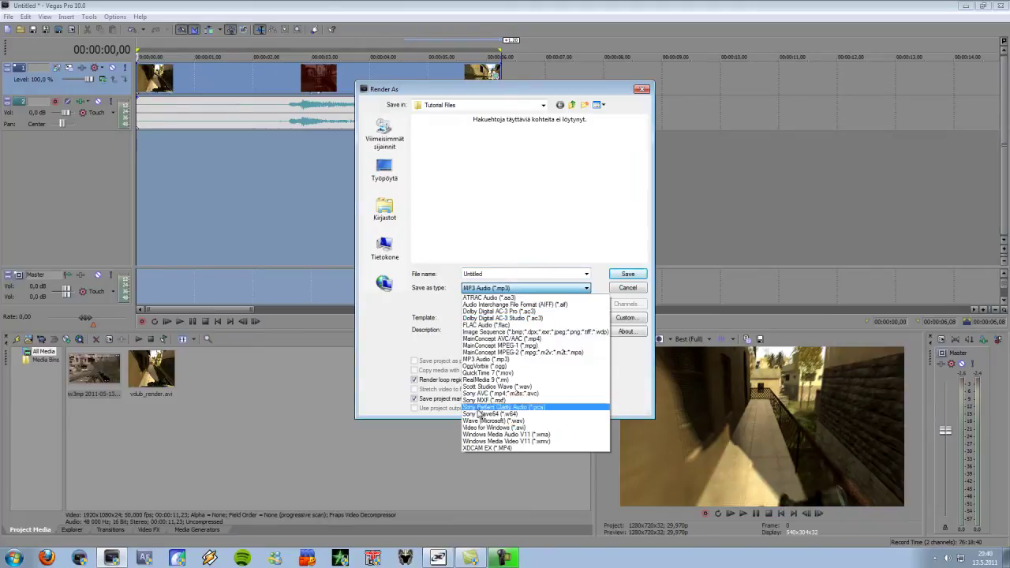
{"action": "left_click", "coordinate": [512, 428]}
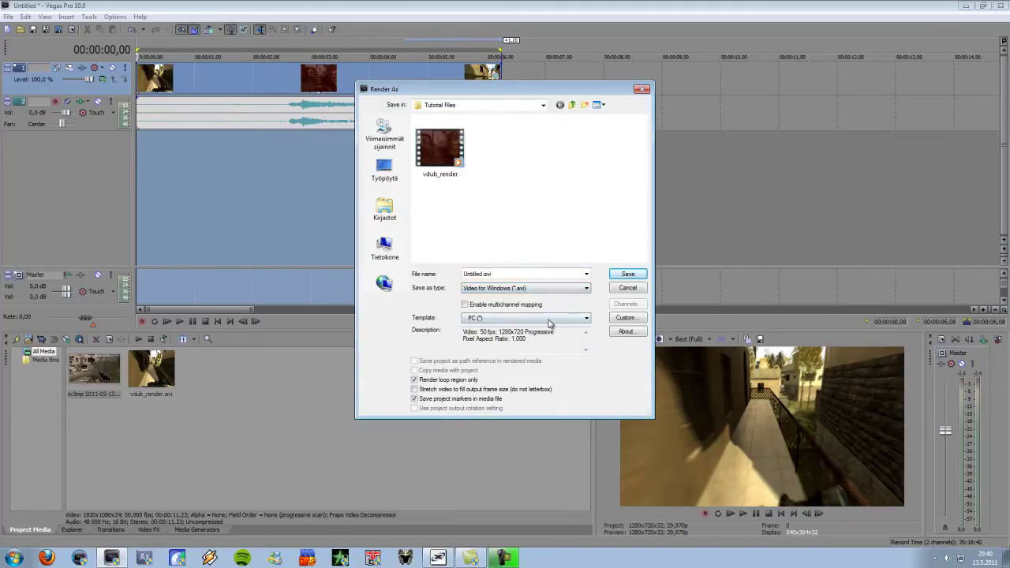
{"action": "left_click", "coordinate": [587, 322]}
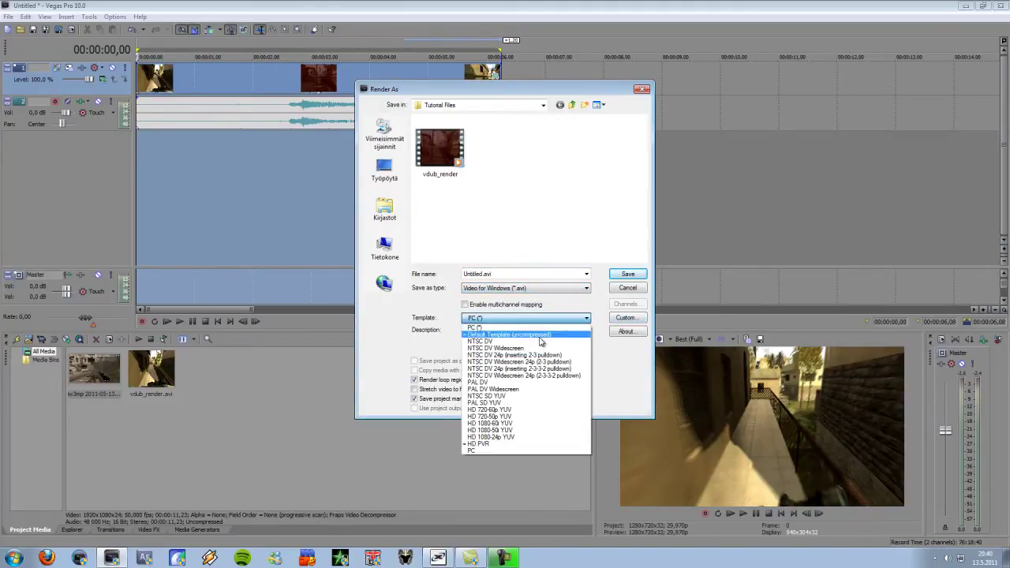
{"action": "left_click", "coordinate": [562, 329]}
{"action": "left_click", "coordinate": [625, 317]}
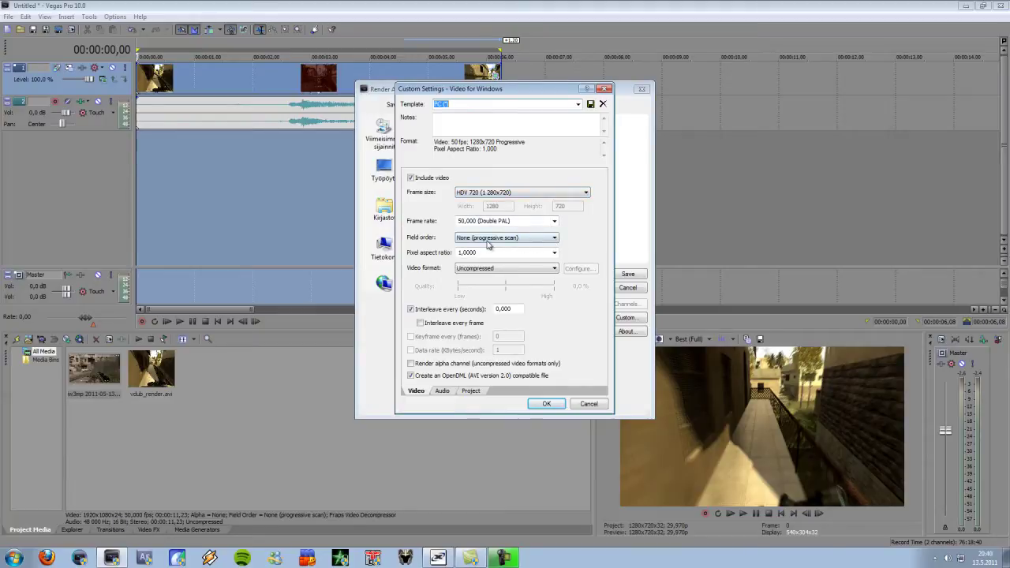
Step: Keep the 1280x720 50 fps template, exclude audio, and leave rendering quality at Best
{"action": "key", "text": "Up"}
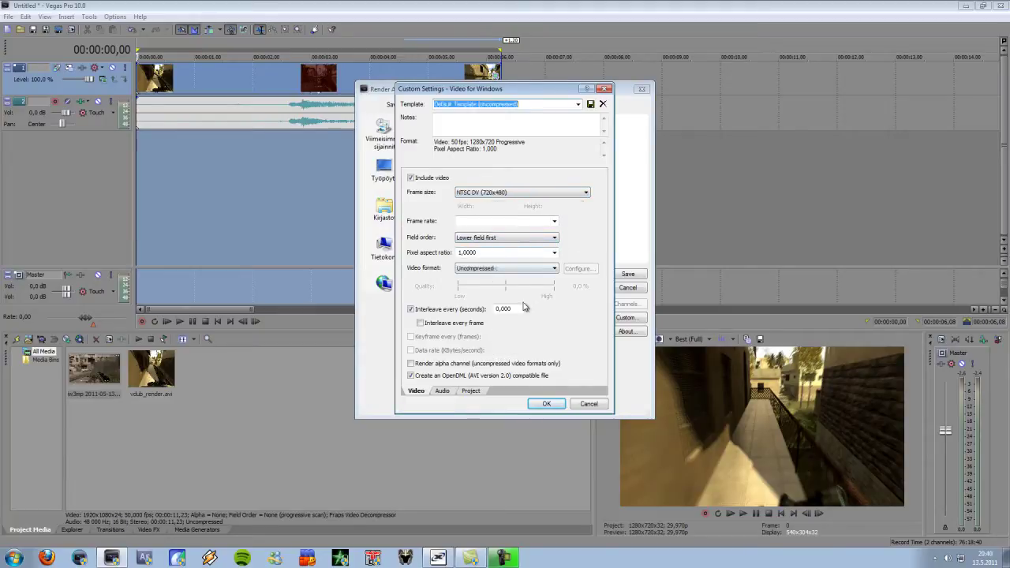
{"action": "key", "text": "Down"}
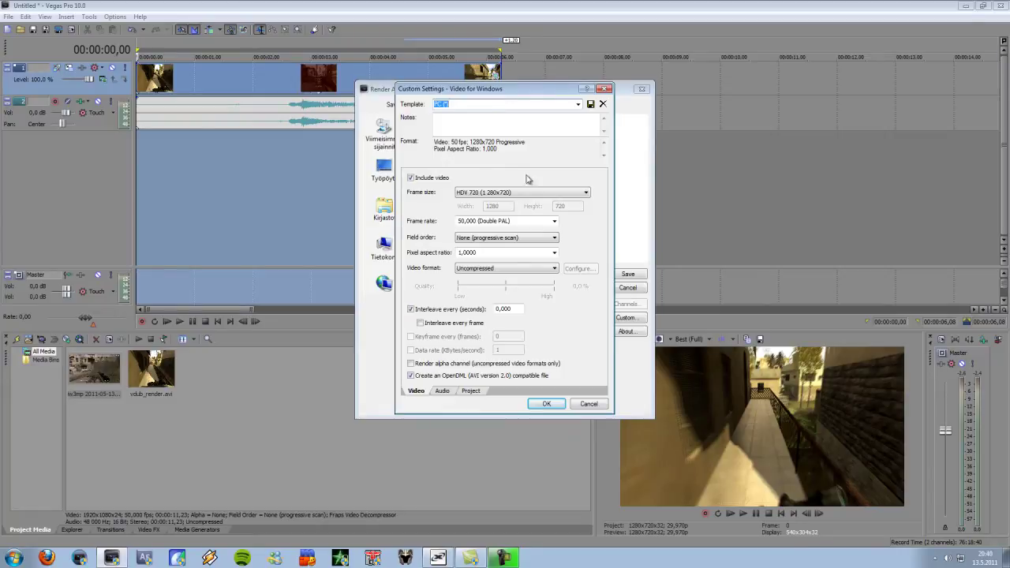
{"action": "left_click", "coordinate": [442, 390]}
{"action": "left_click", "coordinate": [412, 180]}
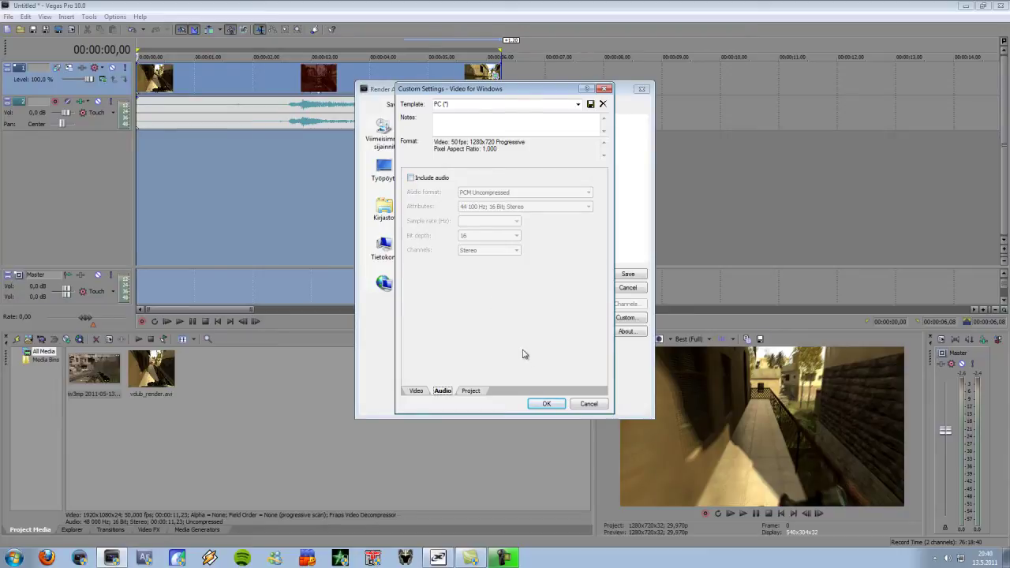
{"action": "left_click", "coordinate": [471, 391]}
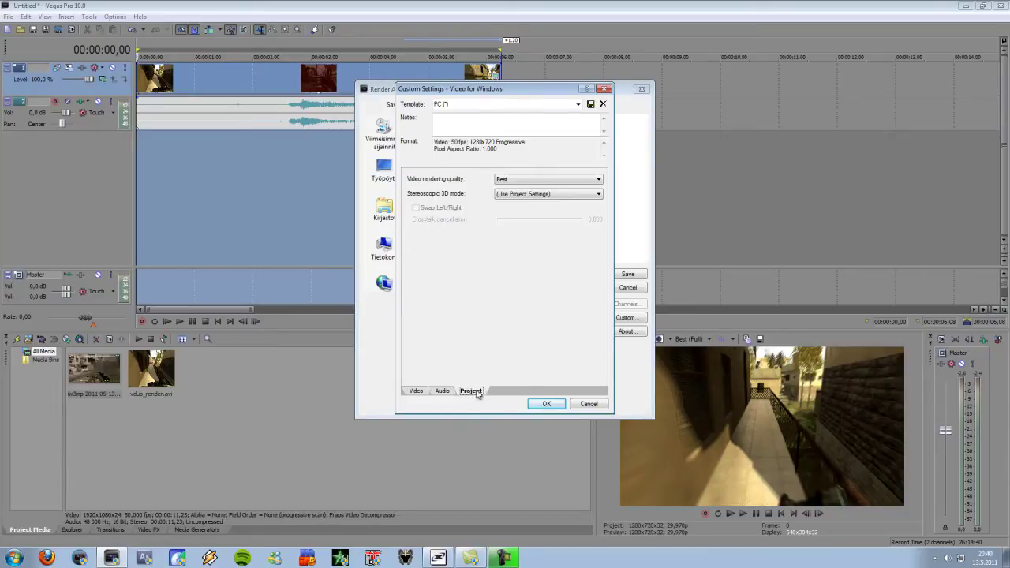
{"action": "left_click", "coordinate": [527, 182]}
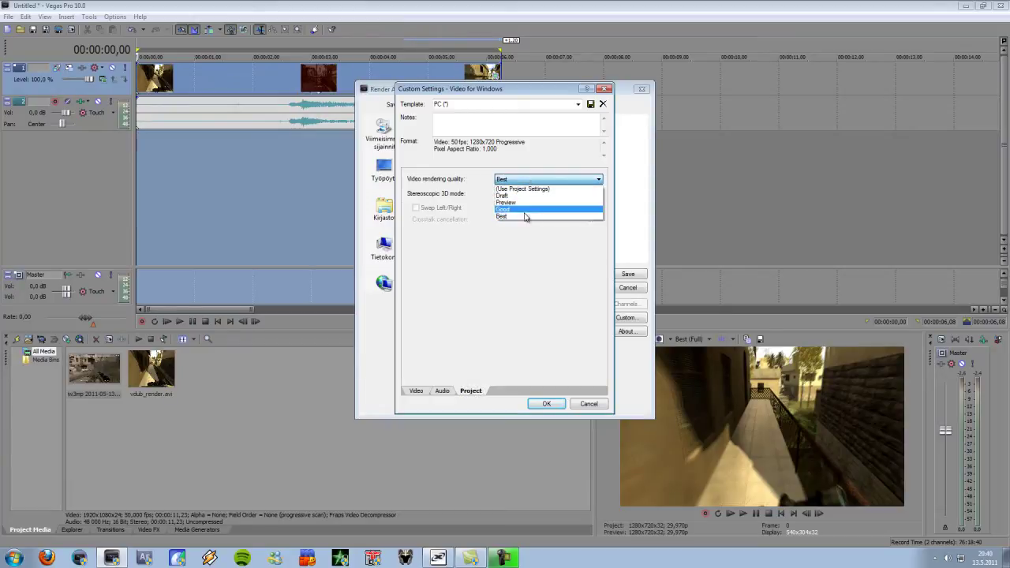
{"action": "left_click", "coordinate": [526, 217]}
{"action": "left_click", "coordinate": [545, 405]}
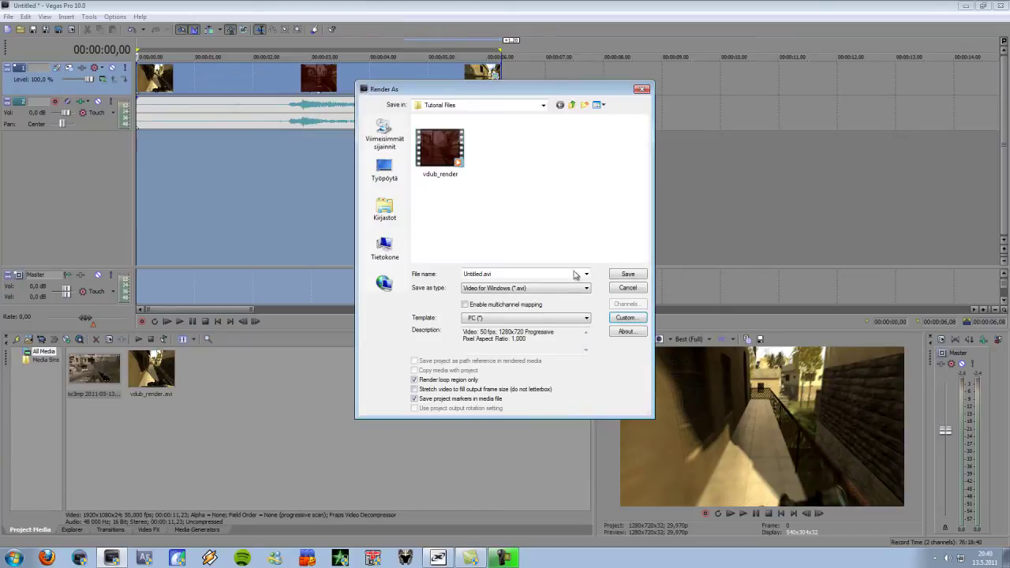
Step: Render the project to vegas_render.avi and close the completion notice
{"action": "double_click", "coordinate": [499, 274]}
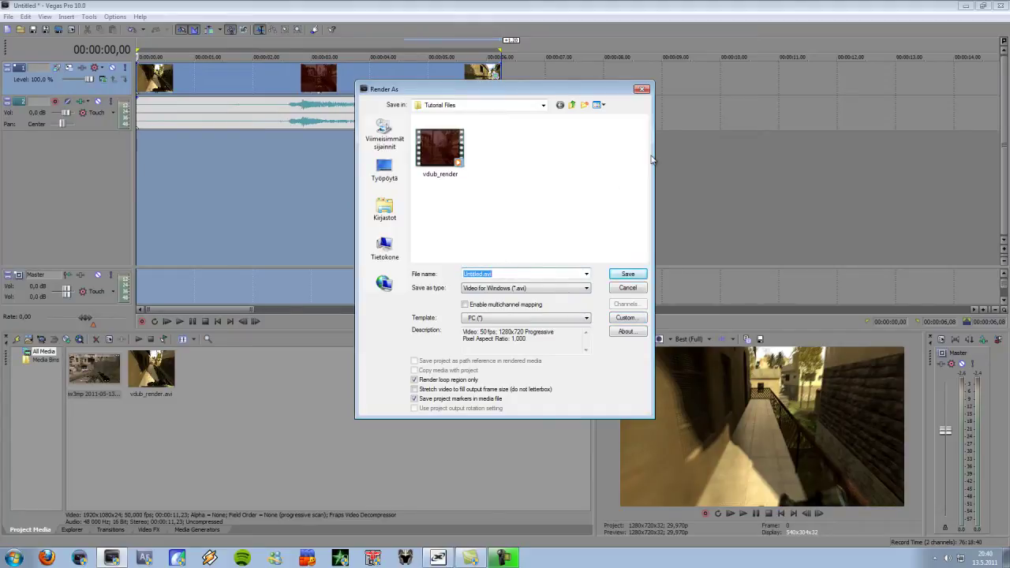
{"action": "type", "text": "vegas_render"}
{"action": "key", "text": "Return"}
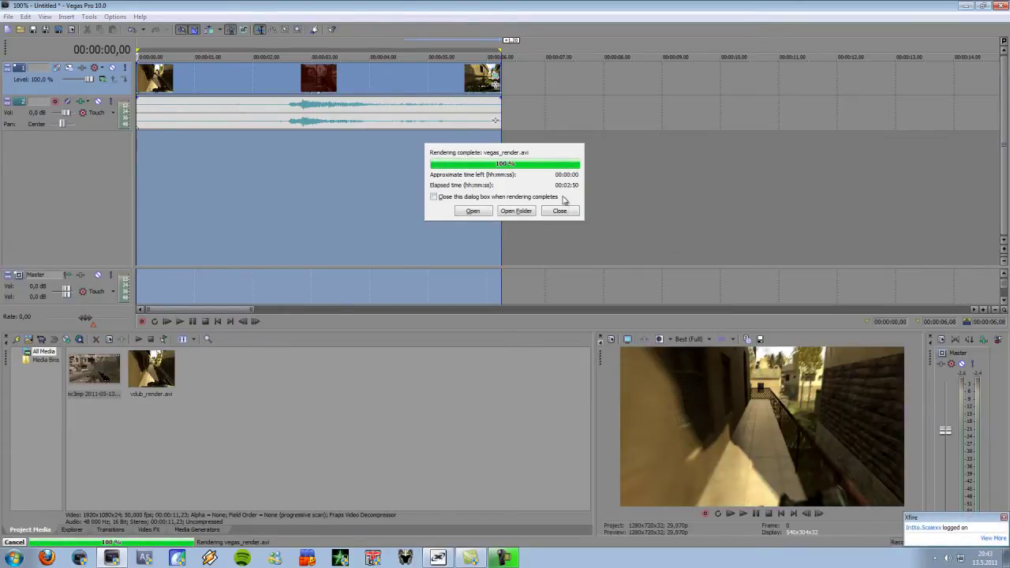
{"action": "left_click", "coordinate": [559, 211]}
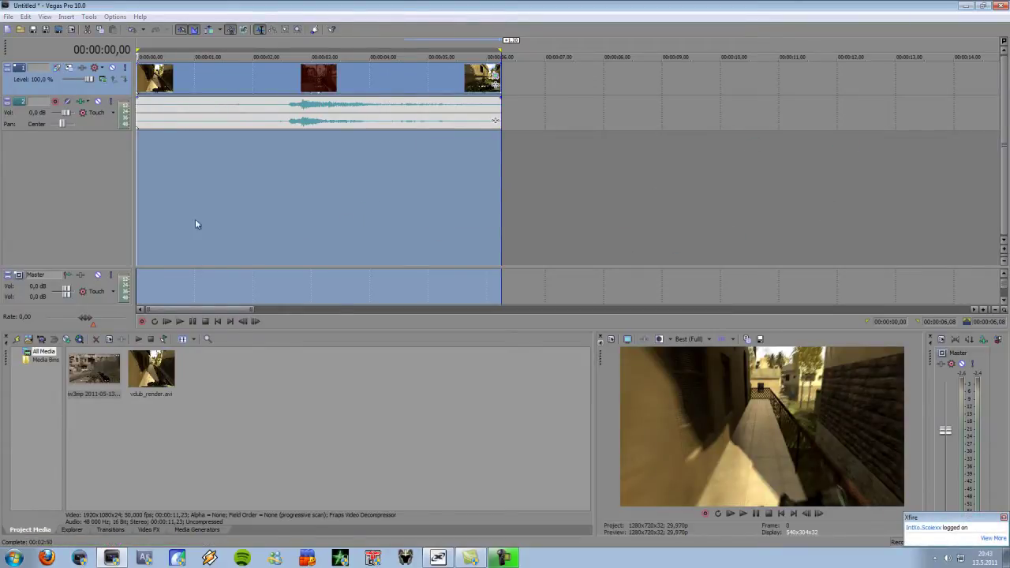
Step: Render audio.mp3 with the 320 Kbps MP3 template, dismiss the notice, and close Vegas Pro
{"action": "left_click", "coordinate": [8, 16]}
{"action": "left_click", "coordinate": [108, 90]}
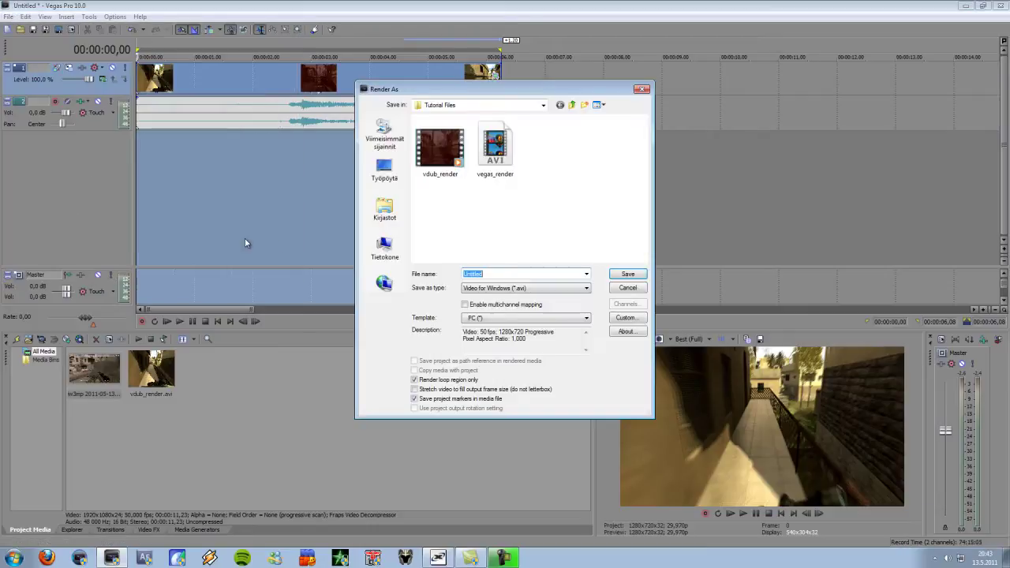
{"action": "left_click", "coordinate": [507, 288]}
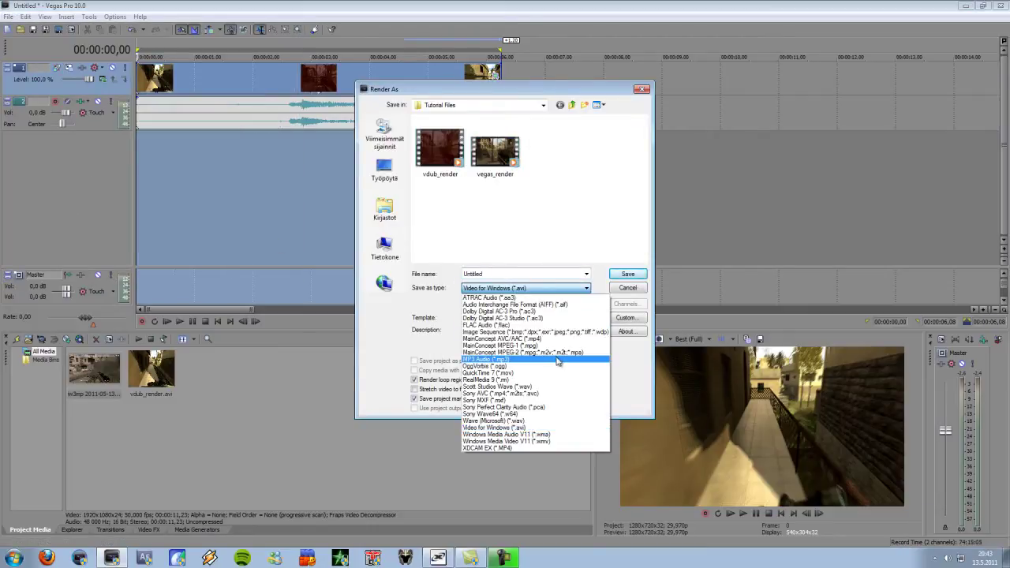
{"action": "left_click", "coordinate": [557, 360]}
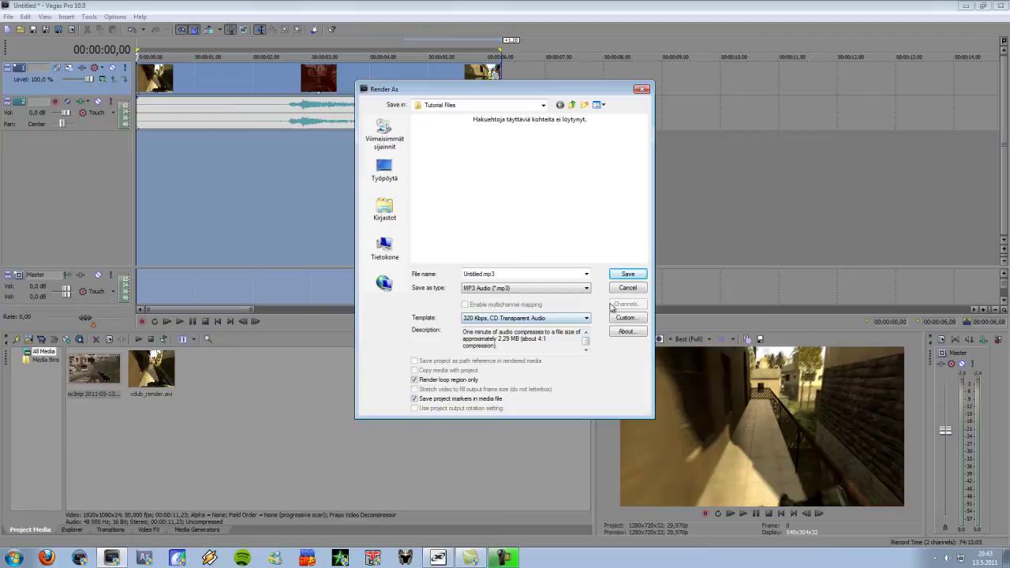
{"action": "double_click", "coordinate": [526, 273]}
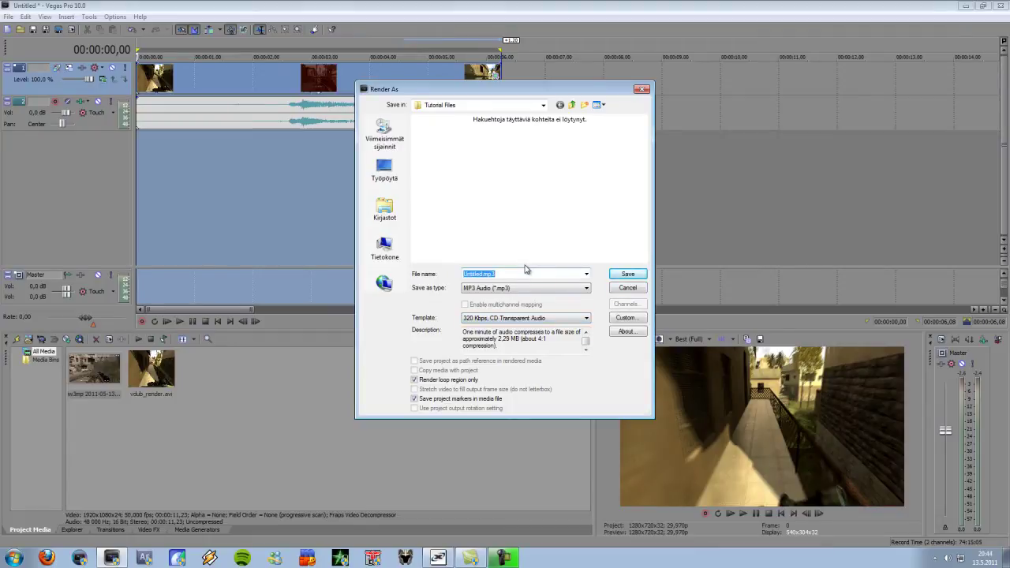
{"action": "type", "text": "audio"}
{"action": "key", "text": "Return"}
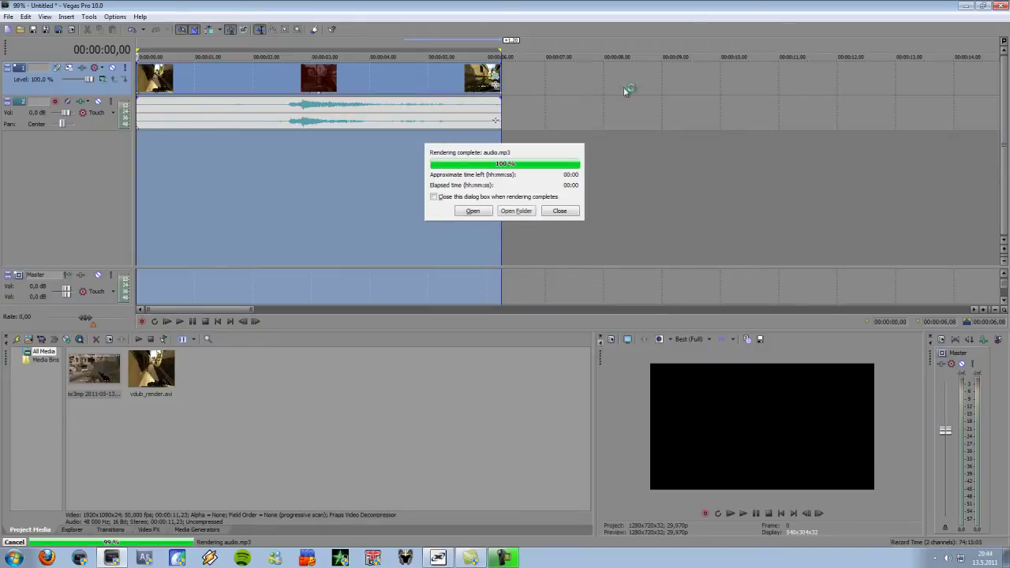
{"action": "left_click", "coordinate": [561, 211]}
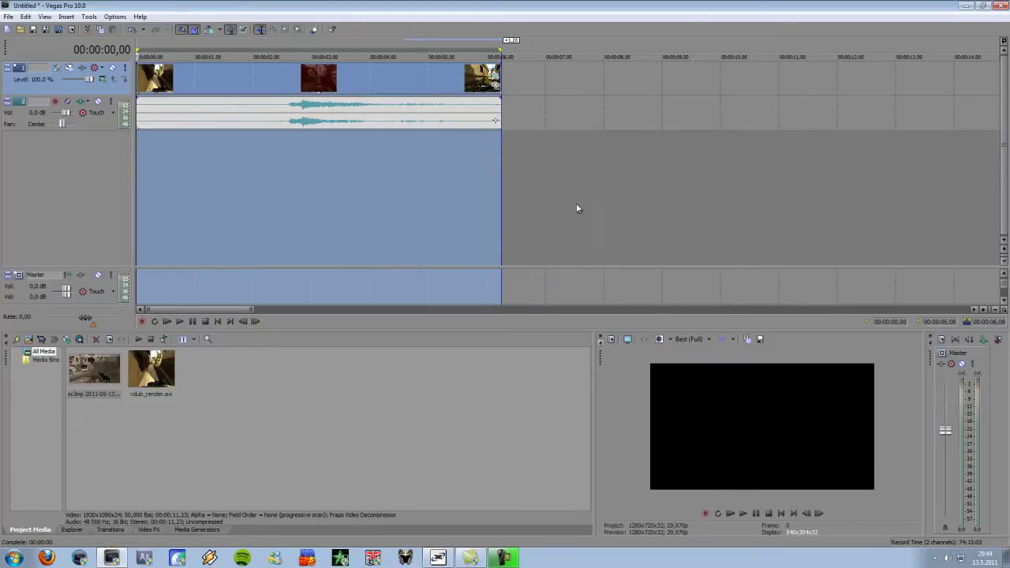
{"action": "left_click", "coordinate": [1000, 6]}
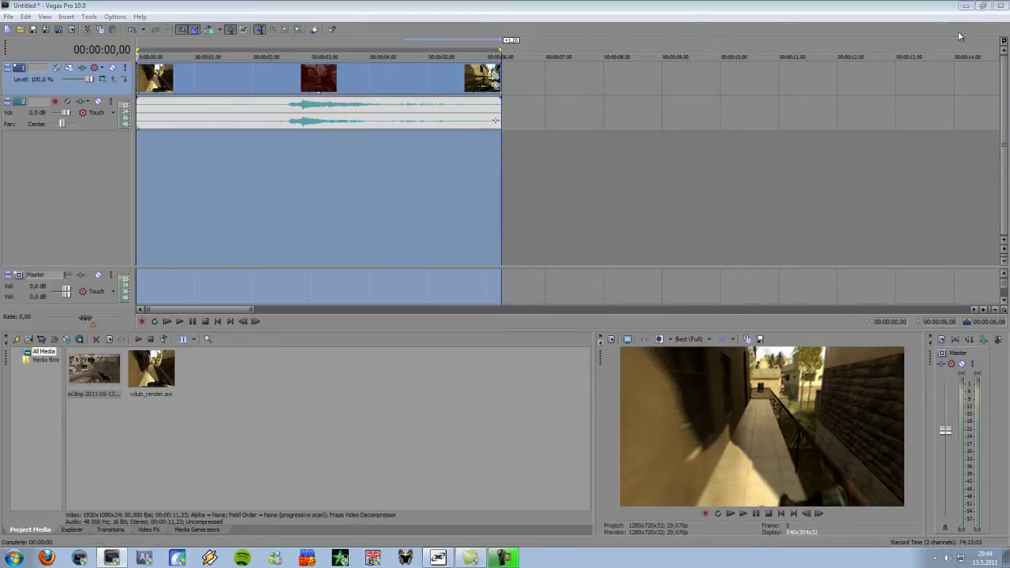
Step: Quit Vegas without saving, launch MeGUI as administrator, and dismiss both duplicate-profile warnings
{"action": "left_click", "coordinate": [517, 226]}
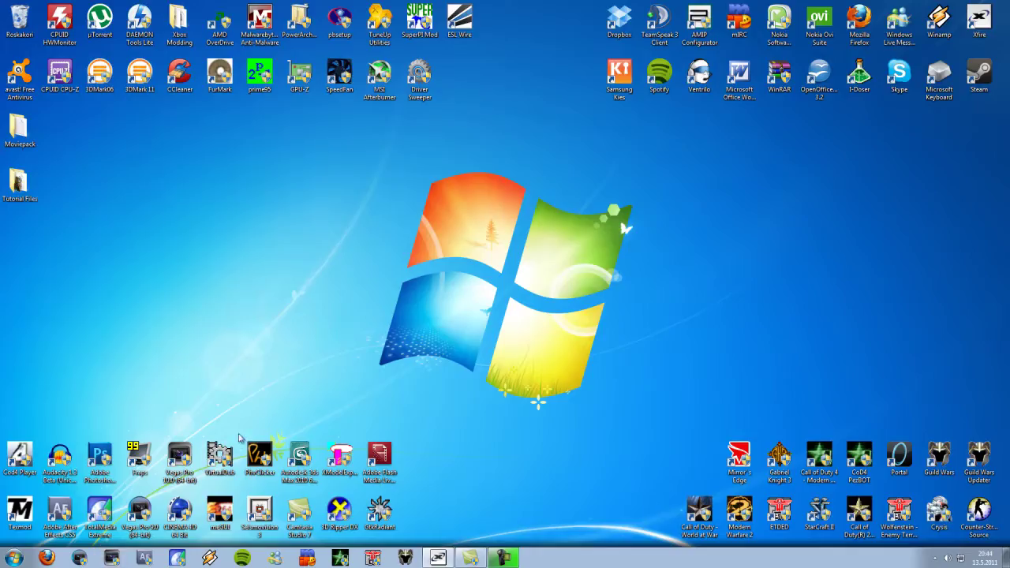
{"action": "double_click", "coordinate": [228, 506]}
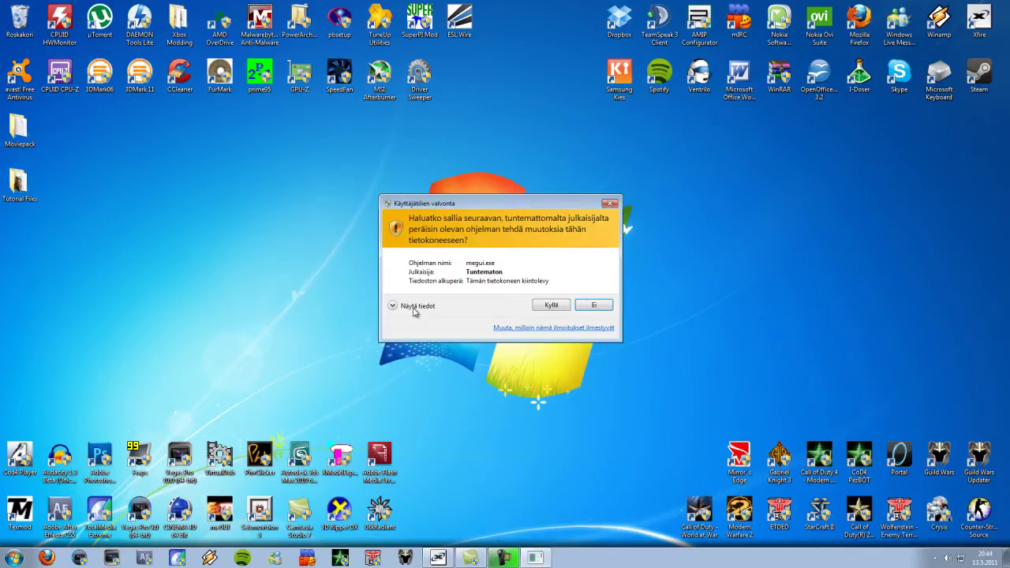
{"action": "left_click", "coordinate": [594, 305]}
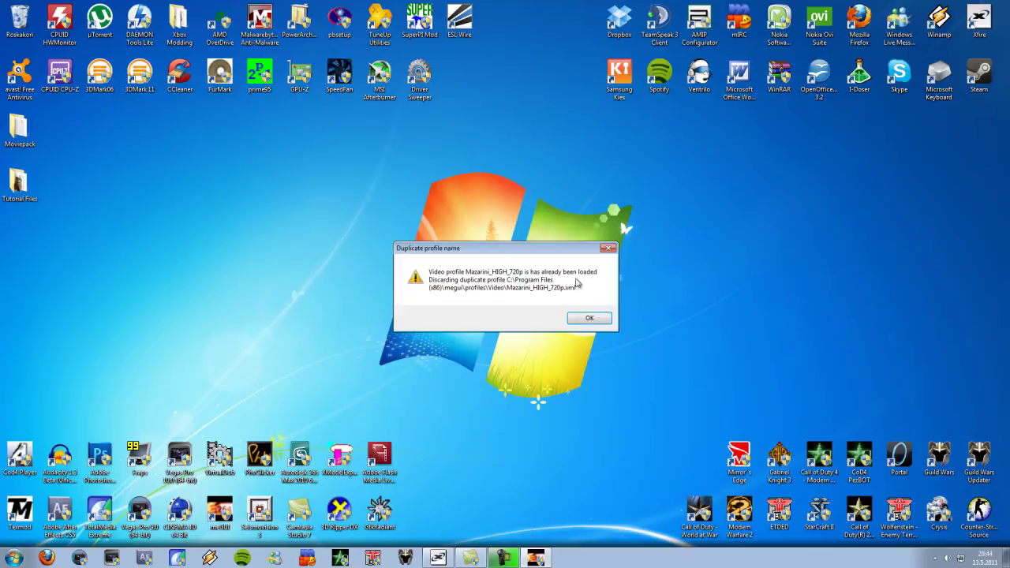
{"action": "left_click", "coordinate": [584, 322]}
{"action": "left_click", "coordinate": [582, 323]}
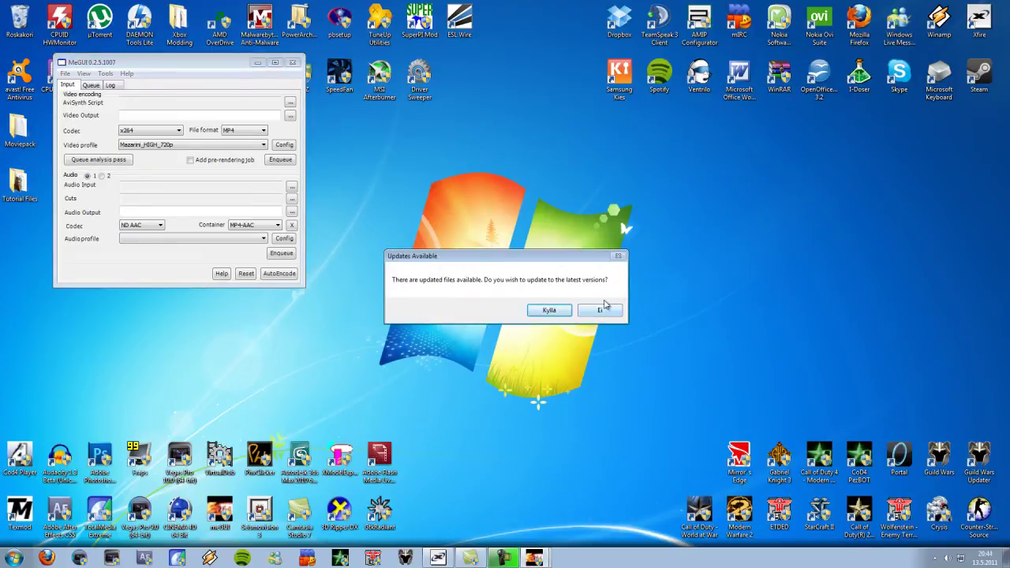
Step: Decline MeGUI's updates and load vegas_render into the AviSynth Script Creator
{"action": "left_click", "coordinate": [600, 312]}
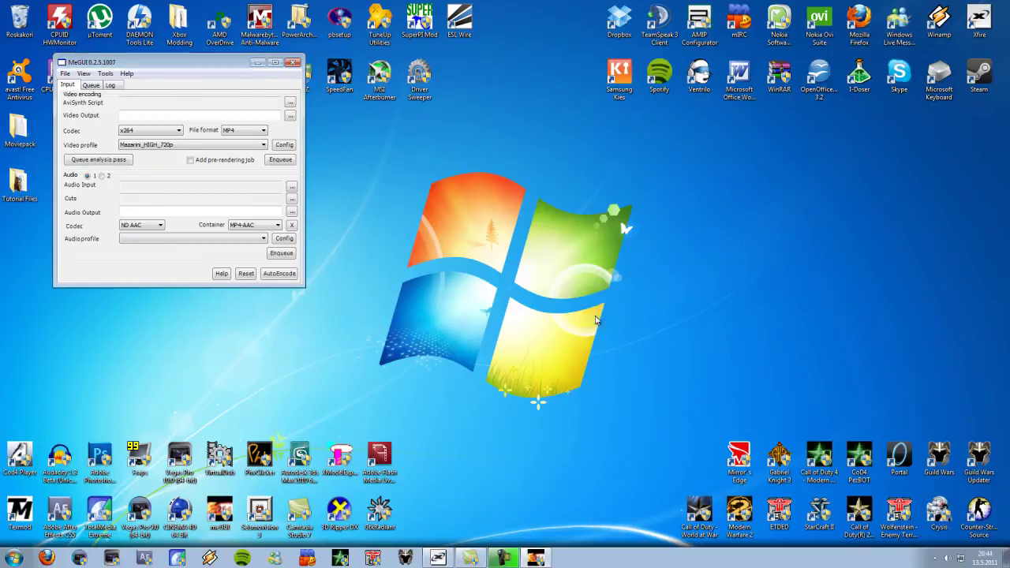
{"action": "left_click", "coordinate": [107, 74]}
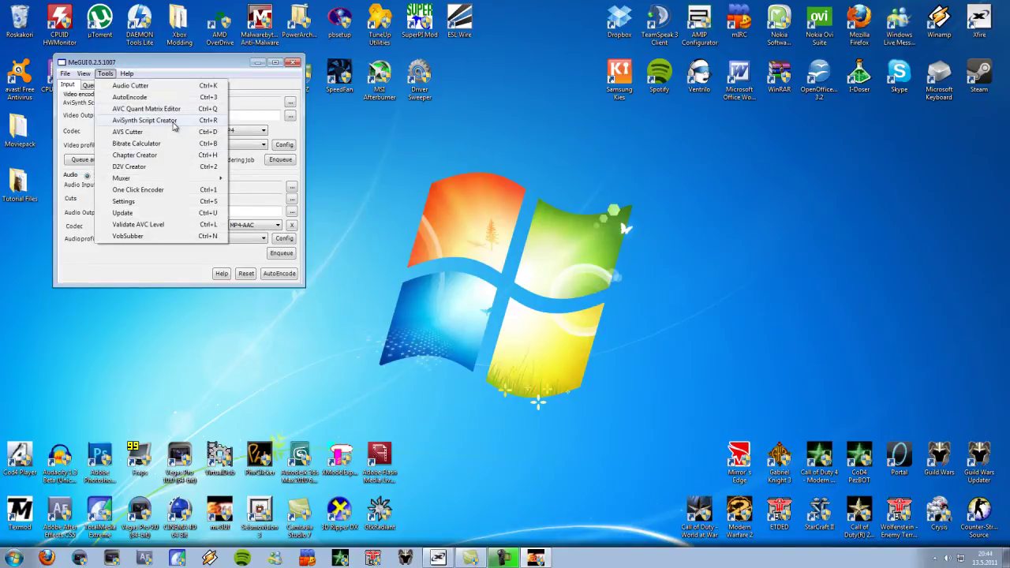
{"action": "left_click", "coordinate": [174, 122]}
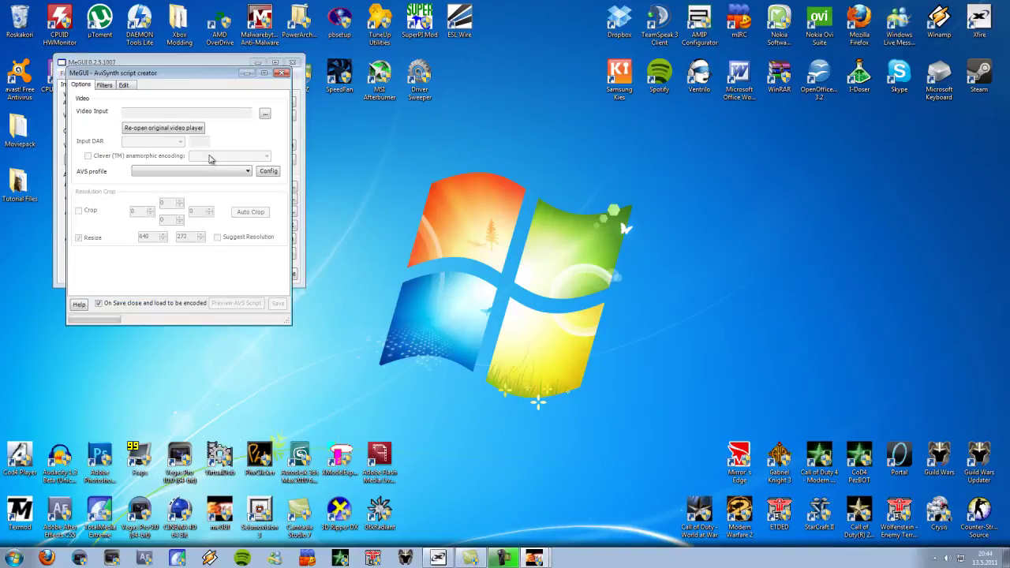
{"action": "left_click", "coordinate": [265, 114]}
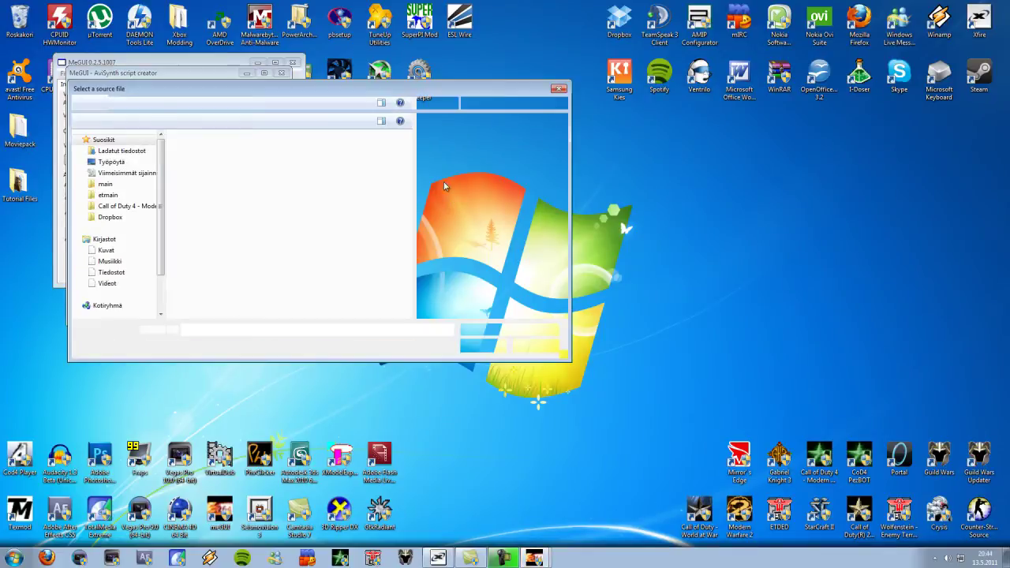
{"action": "double_click", "coordinate": [257, 158]}
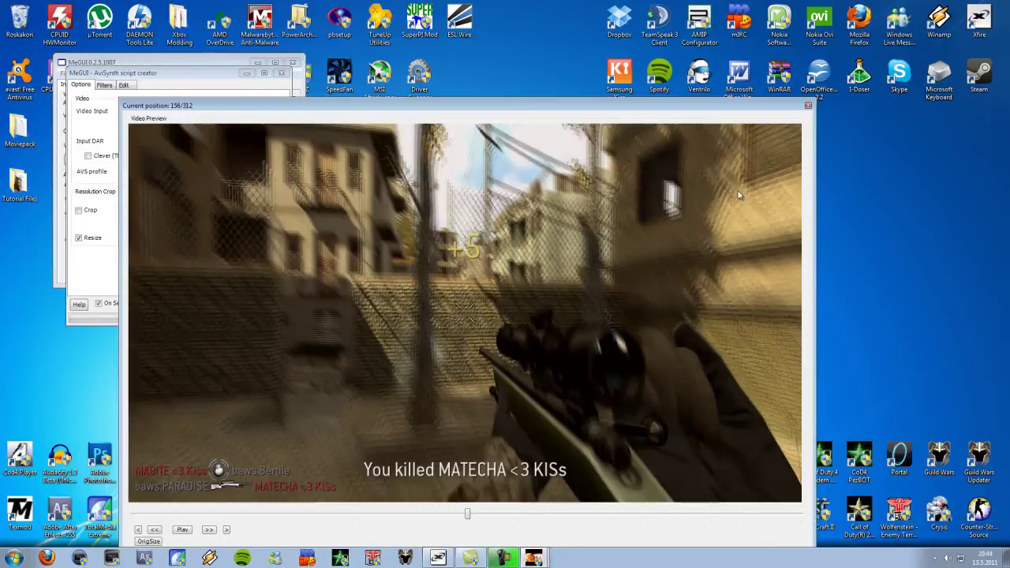
Step: Close the video preview, turn off resizing, and save the AviSynth script
{"action": "left_click", "coordinate": [807, 106]}
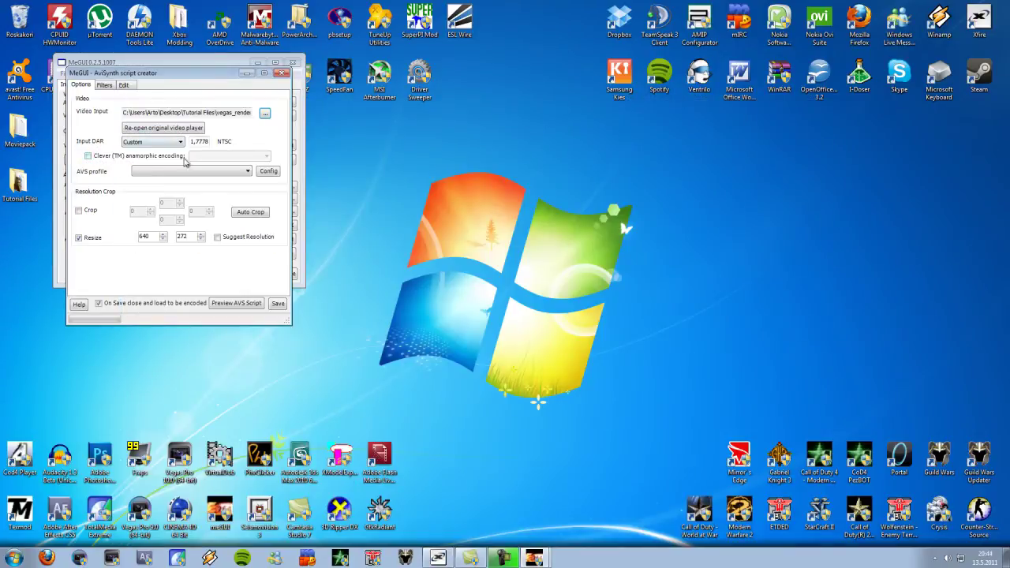
{"action": "left_click", "coordinate": [79, 237]}
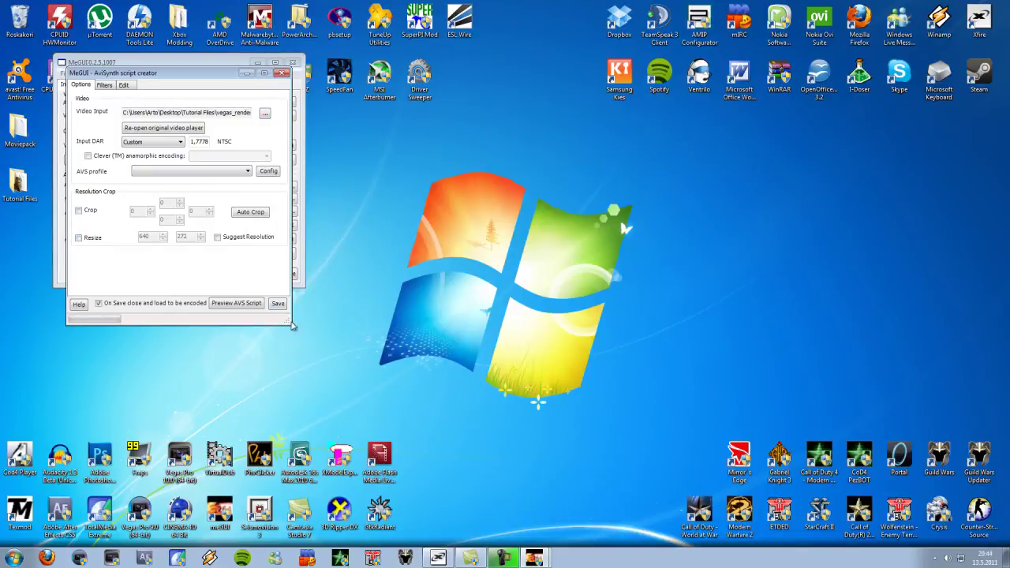
{"action": "left_click", "coordinate": [277, 304]}
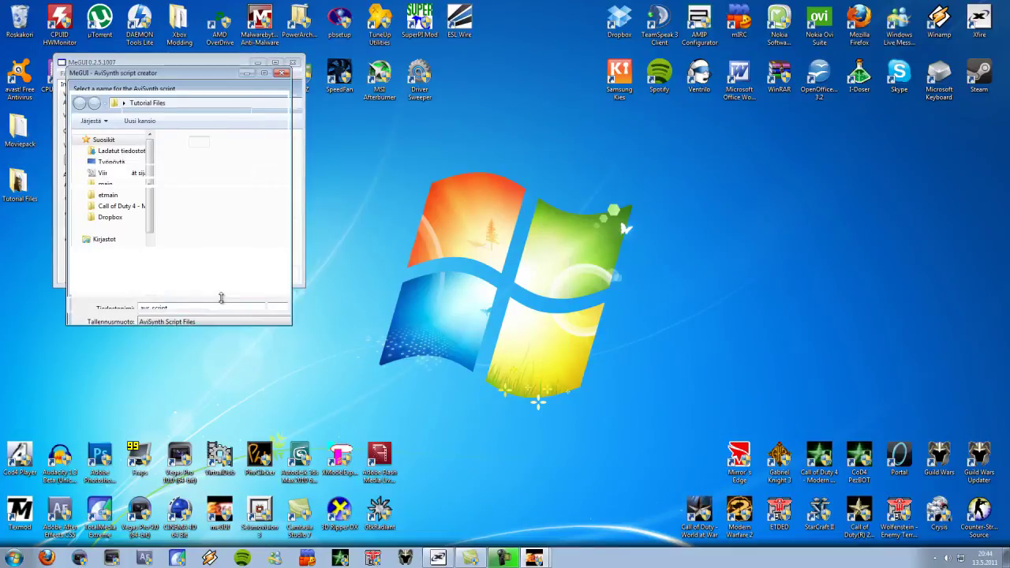
Step: Save the script as avs_script and close the Video Preview window
{"action": "key", "text": "Return"}
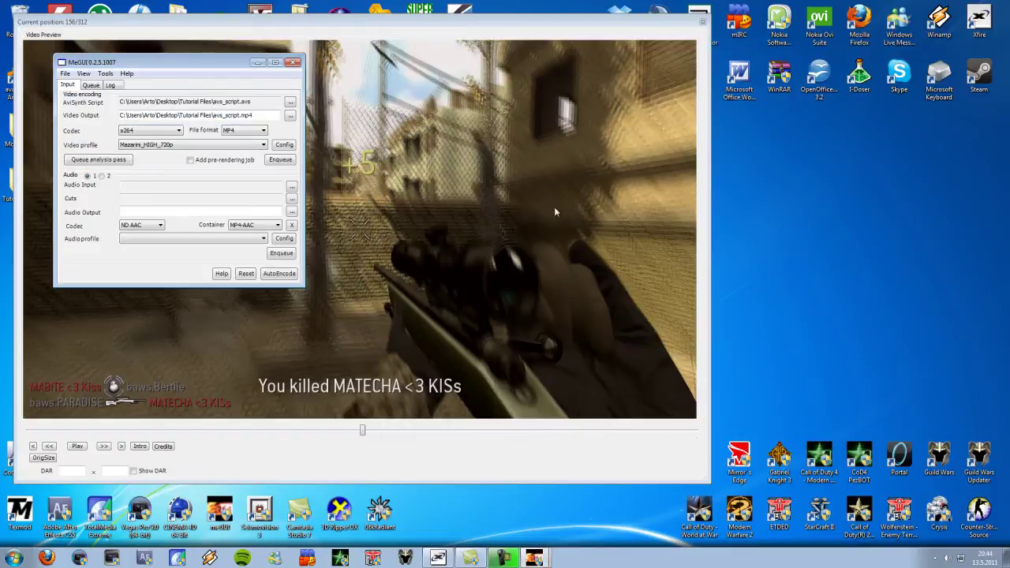
{"action": "left_click", "coordinate": [702, 22]}
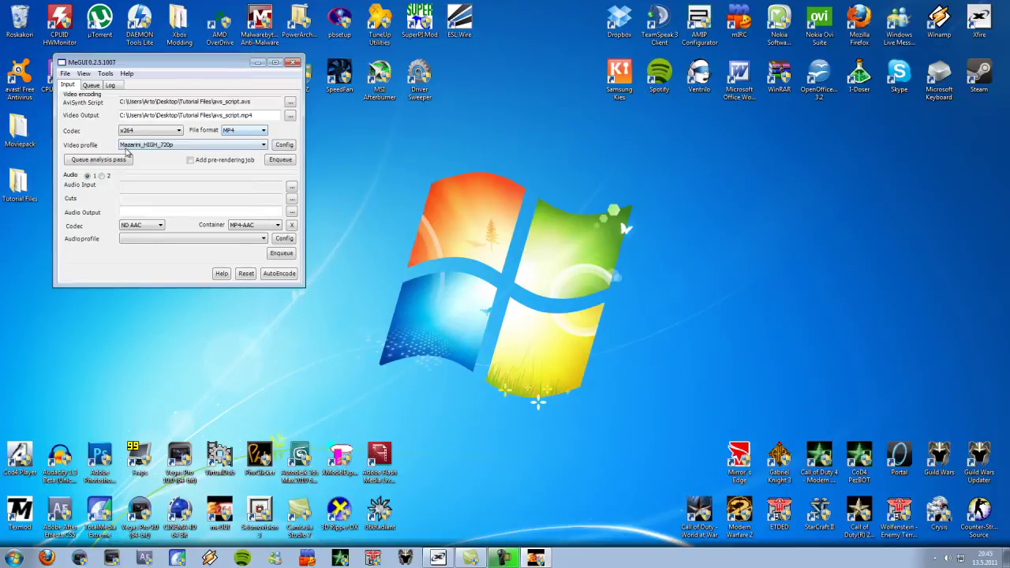
Step: Keep the Mazarini_HIGH_720p profile, enqueue the avs_script encode, and dismiss the YV12 notice
{"action": "left_click", "coordinate": [161, 149]}
{"action": "left_click", "coordinate": [163, 153]}
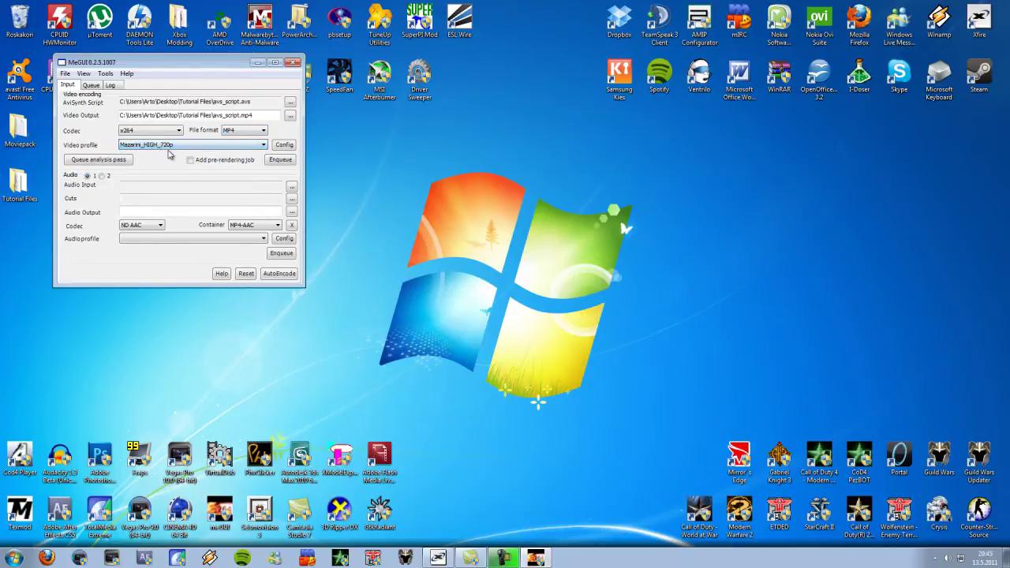
{"action": "left_click", "coordinate": [183, 146]}
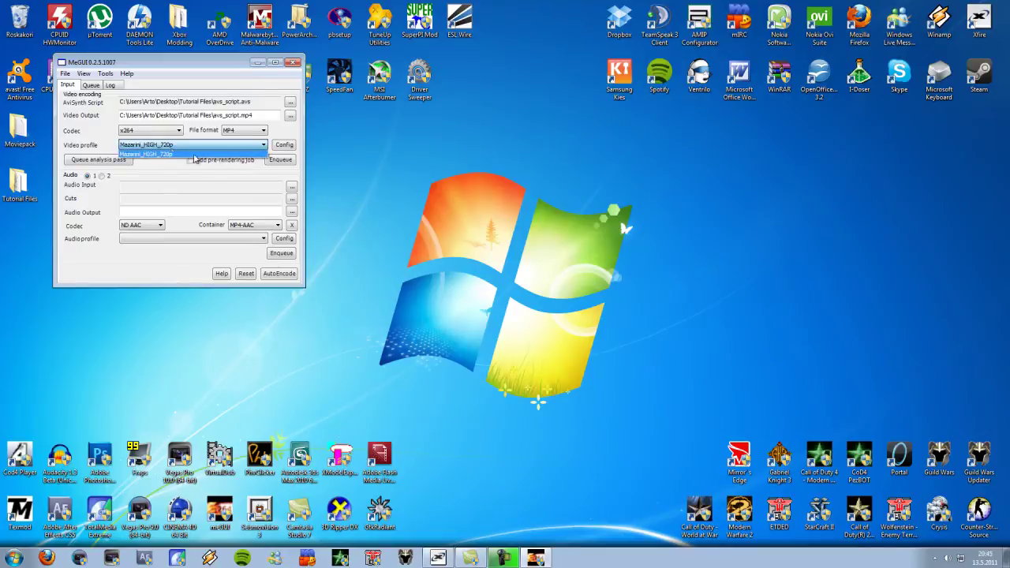
{"action": "left_click", "coordinate": [197, 155]}
{"action": "left_click", "coordinate": [193, 148]}
{"action": "left_click", "coordinate": [193, 147]}
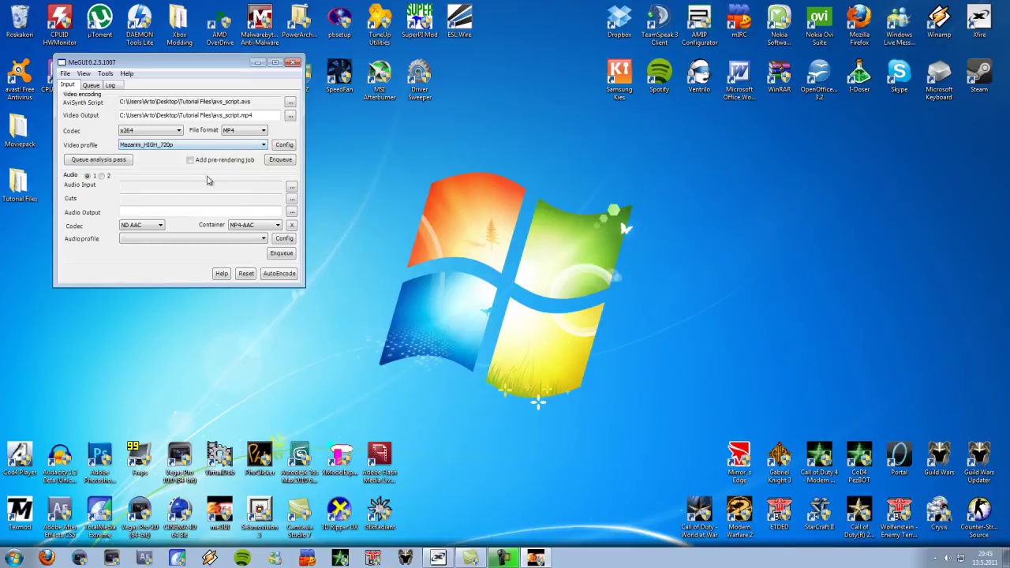
{"action": "left_click", "coordinate": [283, 165]}
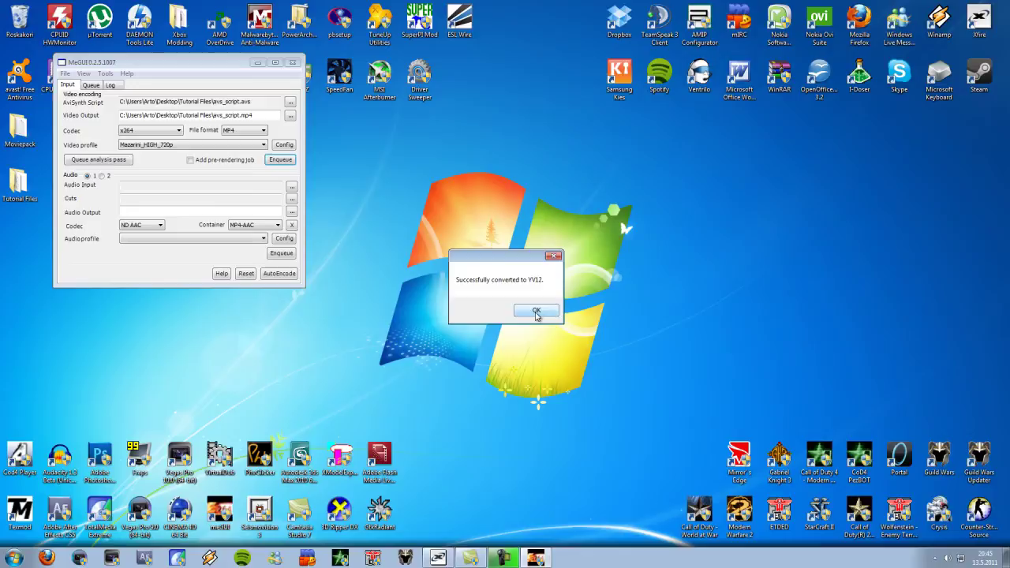
{"action": "left_click", "coordinate": [535, 312]}
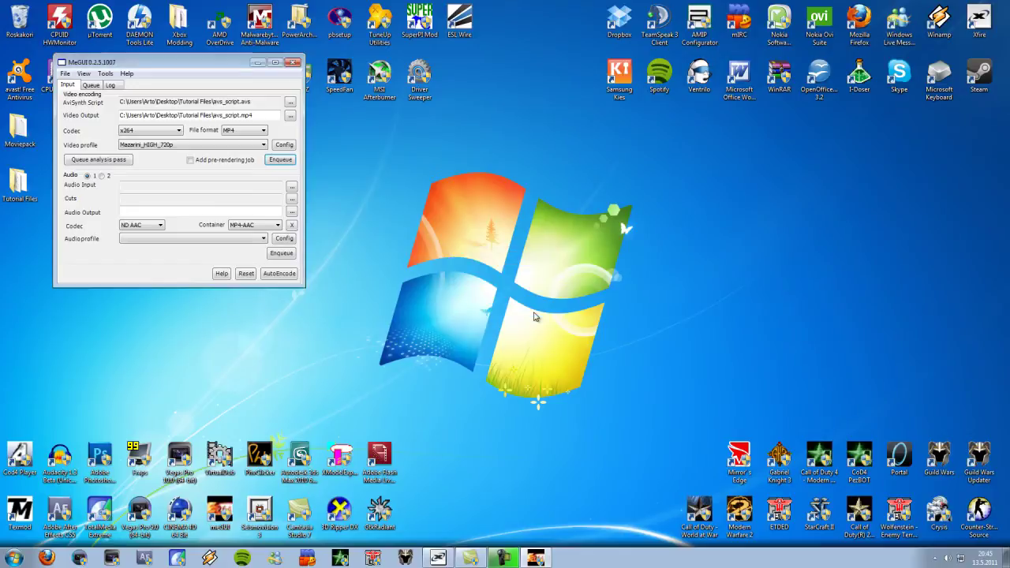
Step: Select and delete all old jobs, including dependent ones, from the queue
{"action": "left_click", "coordinate": [93, 84]}
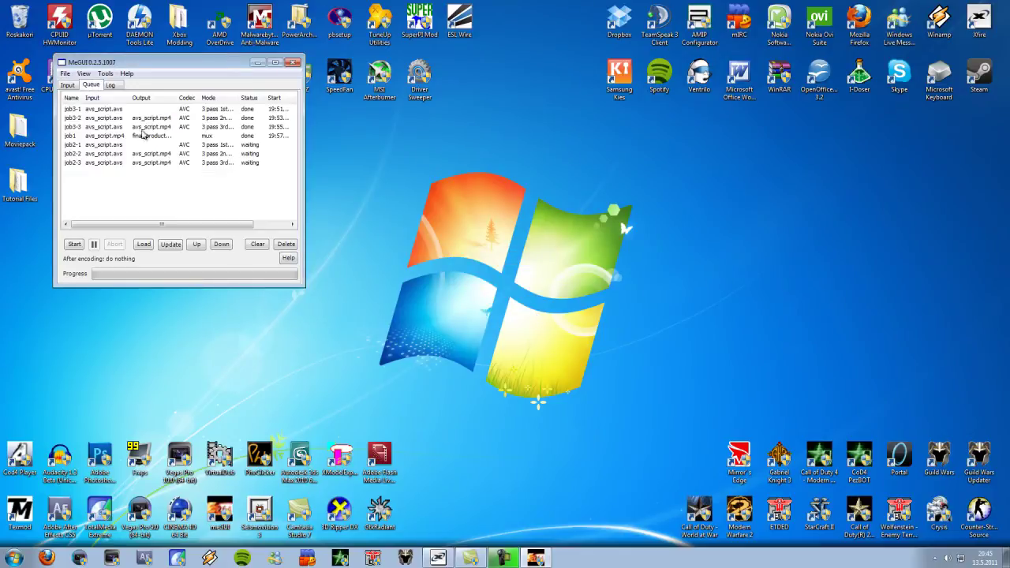
{"action": "left_click", "coordinate": [213, 145]}
{"action": "left_click", "coordinate": [218, 113], "text": "shift"}
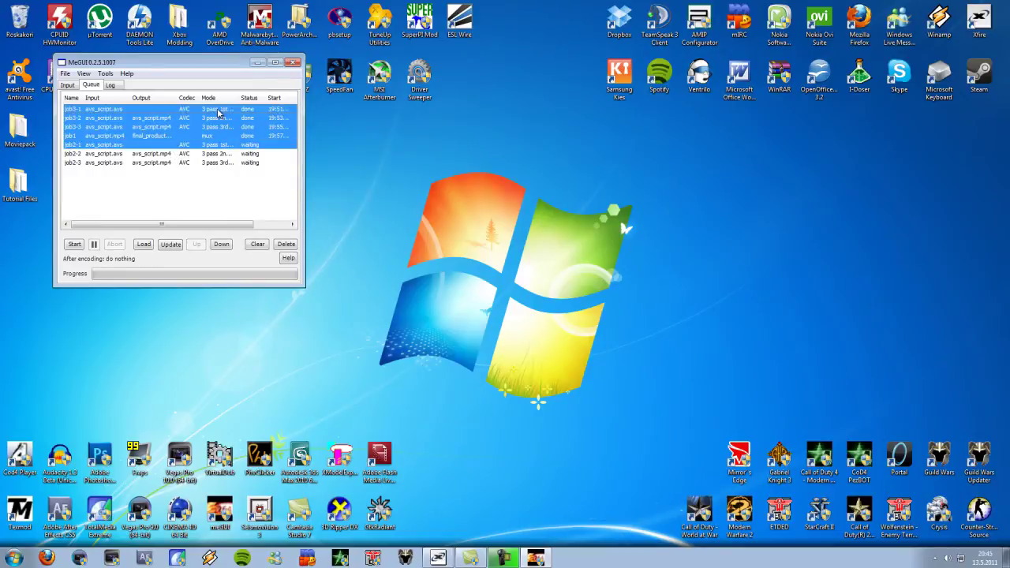
{"action": "left_click", "coordinate": [286, 244]}
{"action": "left_click", "coordinate": [509, 324]}
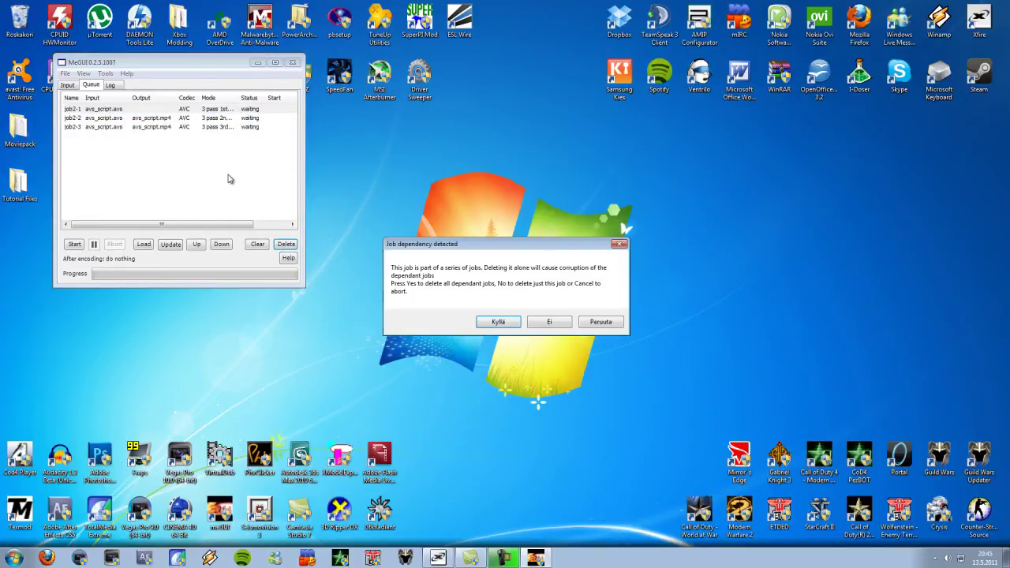
{"action": "left_click", "coordinate": [498, 322]}
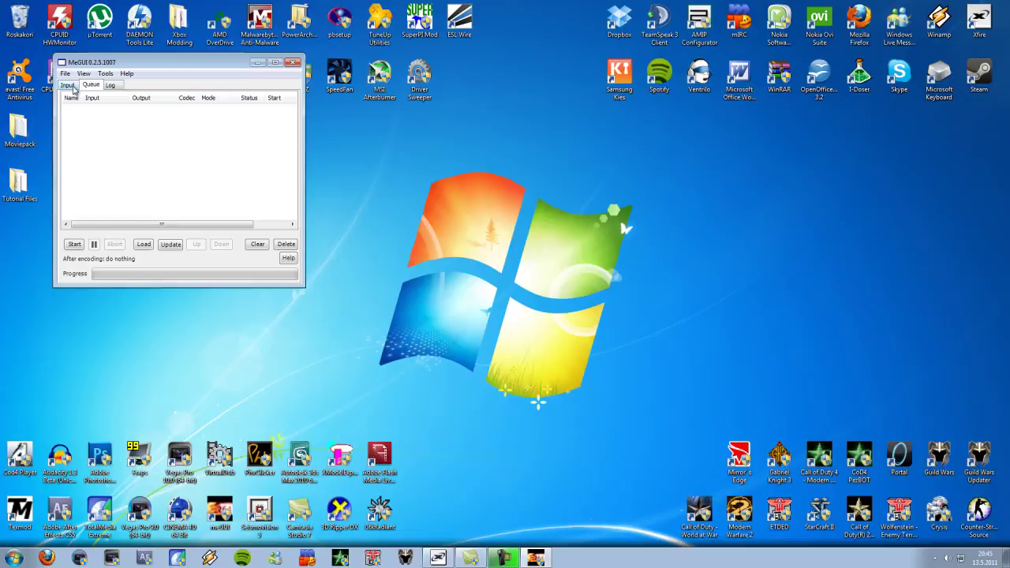
Step: Re-enqueue the avs_script encode and check the three waiting 3-pass jobs in the queue
{"action": "left_click", "coordinate": [71, 86]}
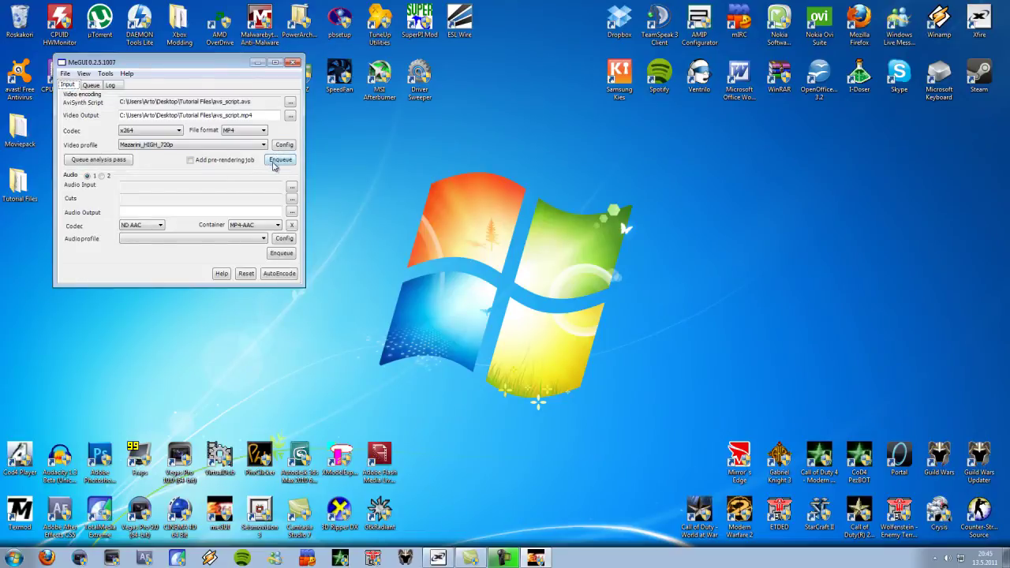
{"action": "left_click", "coordinate": [278, 160]}
{"action": "left_click", "coordinate": [83, 74]}
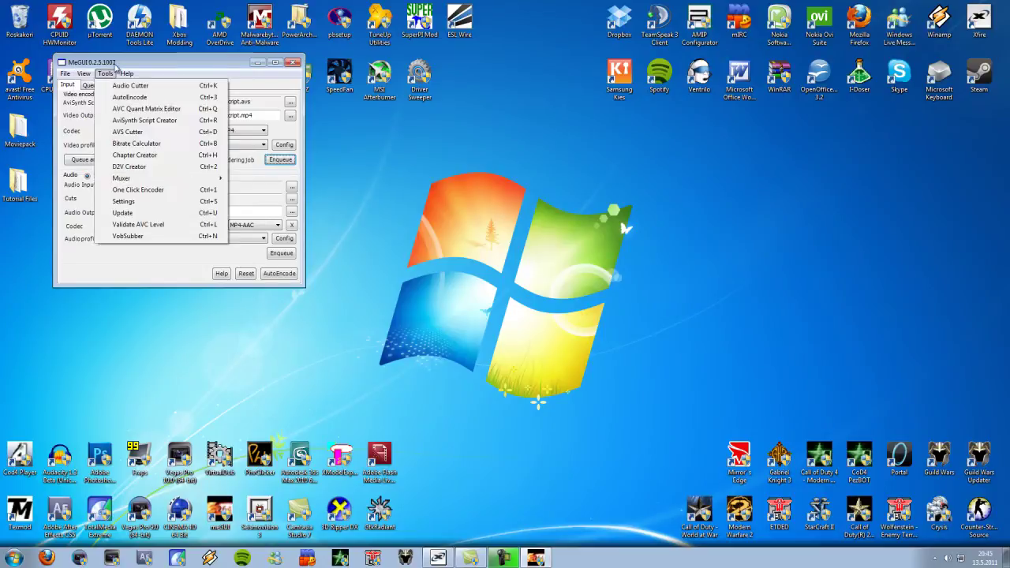
{"action": "left_click", "coordinate": [92, 84]}
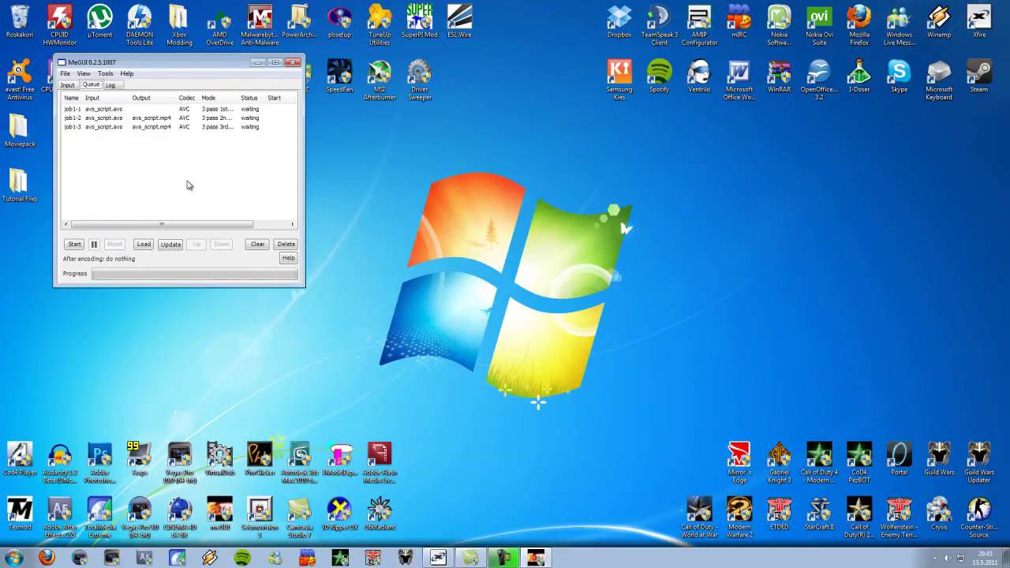
{"action": "key", "text": "Delete"}
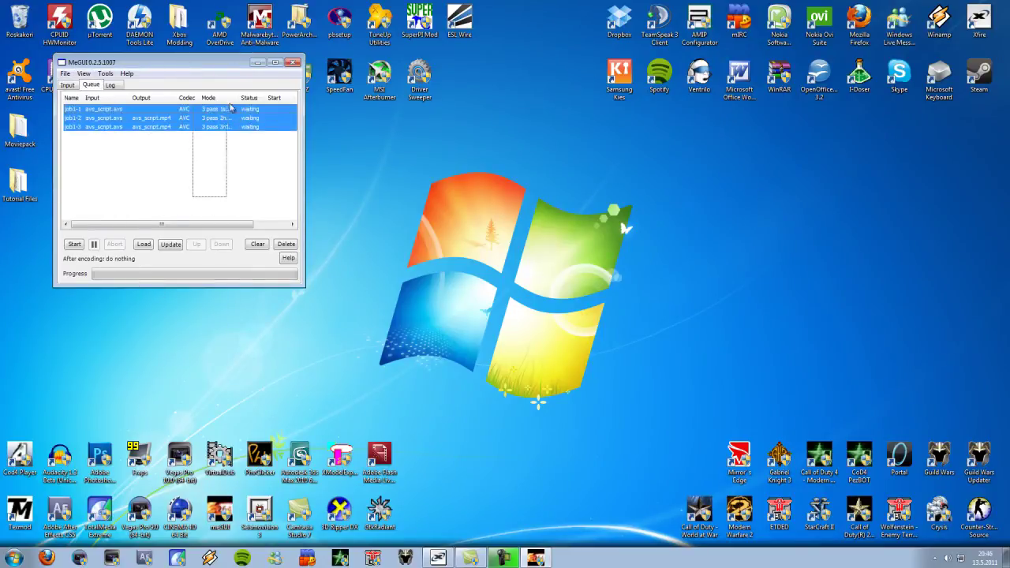
Step: Start the queued three-pass x264 encode and raise its priority to HIGH
{"action": "left_click", "coordinate": [74, 245]}
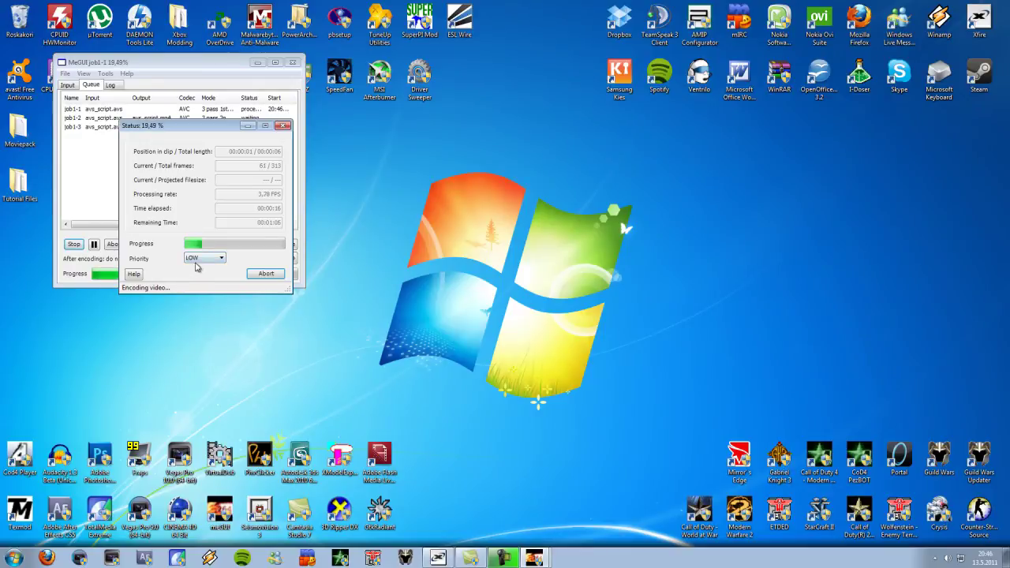
{"action": "left_click", "coordinate": [195, 259]}
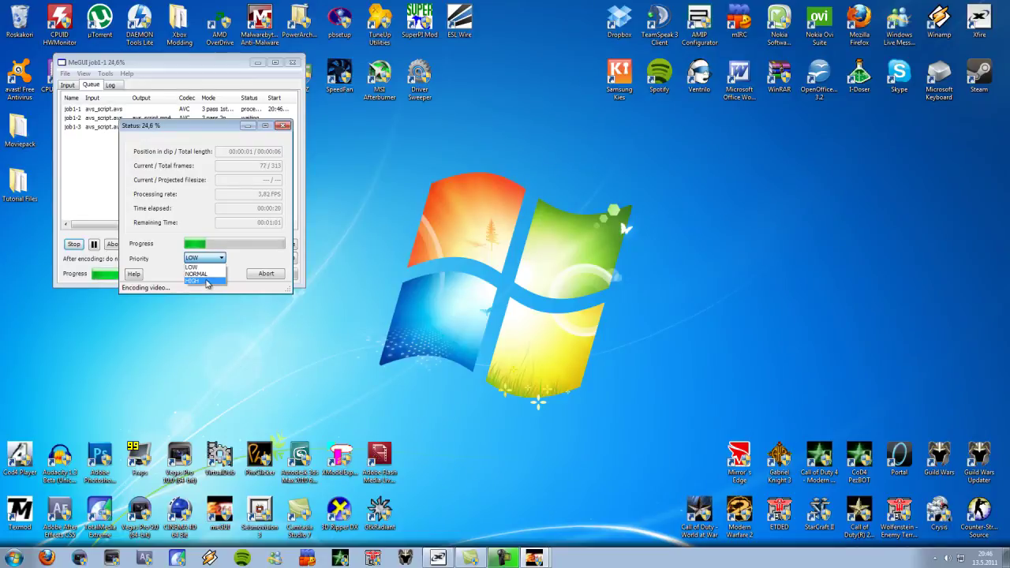
{"action": "left_click", "coordinate": [207, 282]}
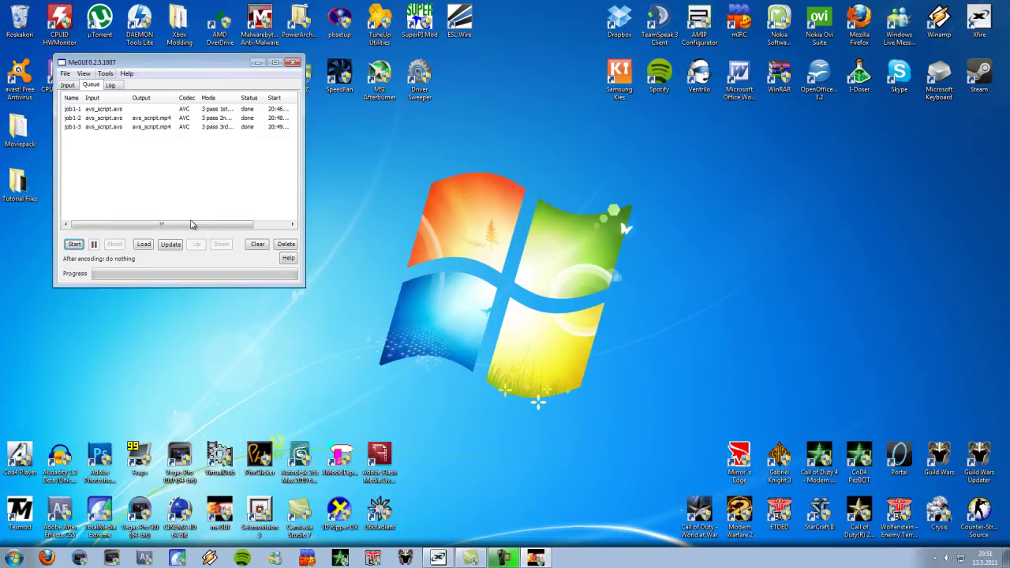
Step: Open the MP4 Muxer and set avs_script.mp4 as the video input
{"action": "key", "text": "alt+t"}
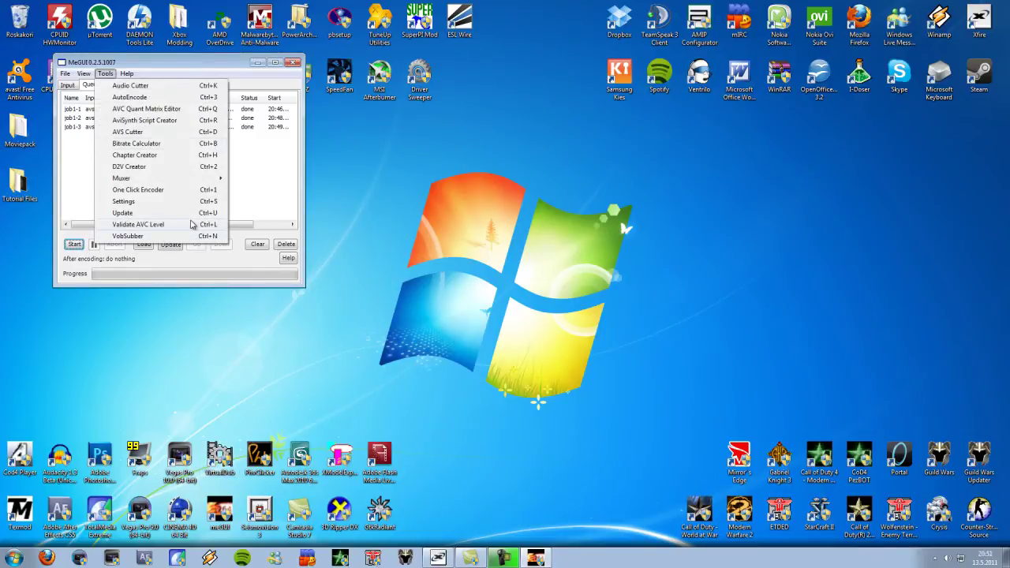
{"action": "key", "text": "Up"}
{"action": "key", "text": "Up"}
{"action": "key", "text": "Up"}
{"action": "key", "text": "Up"}
{"action": "key", "text": "Up"}
{"action": "key", "text": "Up"}
{"action": "key", "text": "Right"}
{"action": "key", "text": "Down"}
{"action": "key", "text": "Down"}
{"action": "key", "text": "Down"}
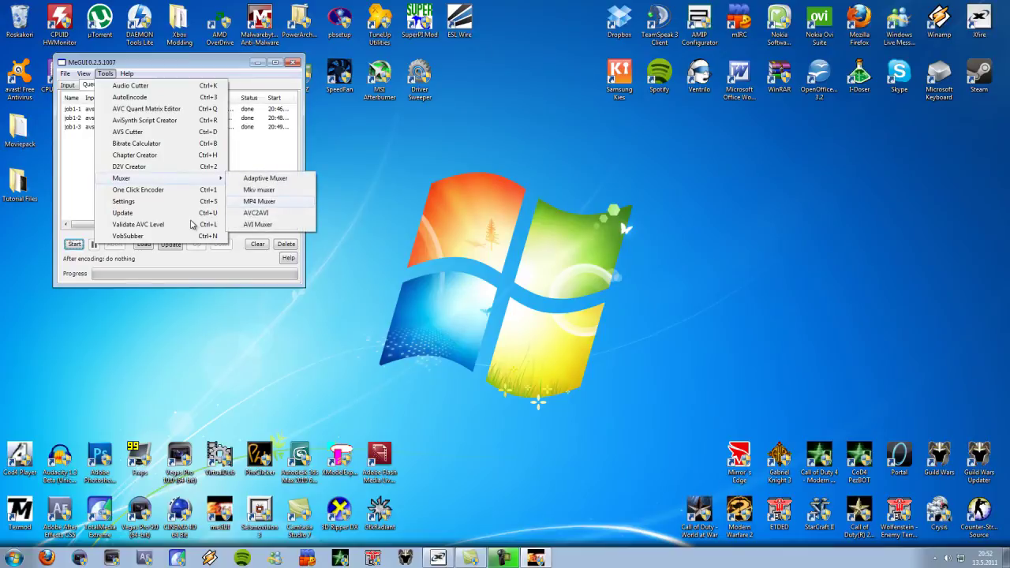
{"action": "key", "text": "Return"}
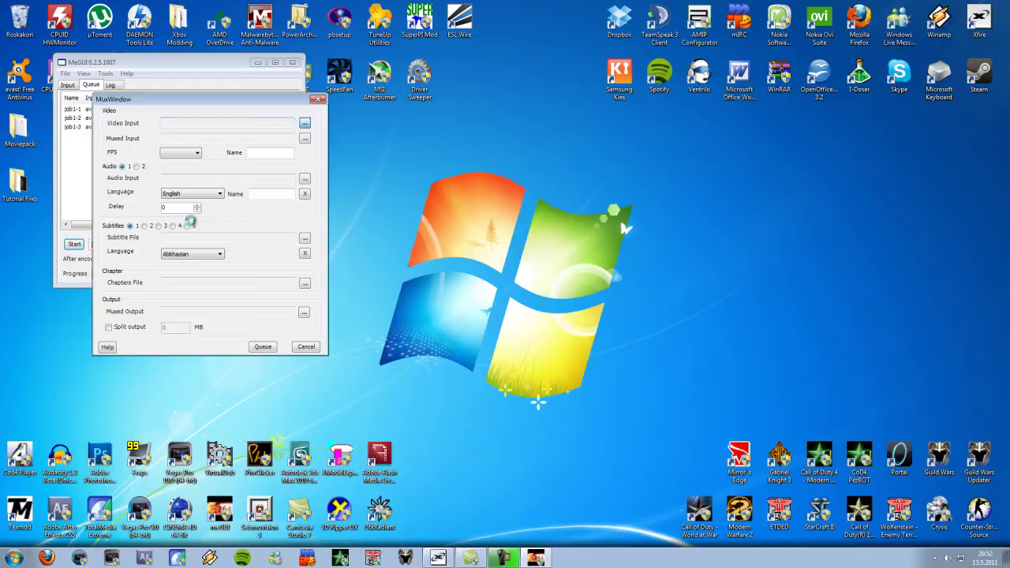
{"action": "key", "text": "Return"}
{"action": "key", "text": "Down"}
{"action": "key", "text": "Return"}
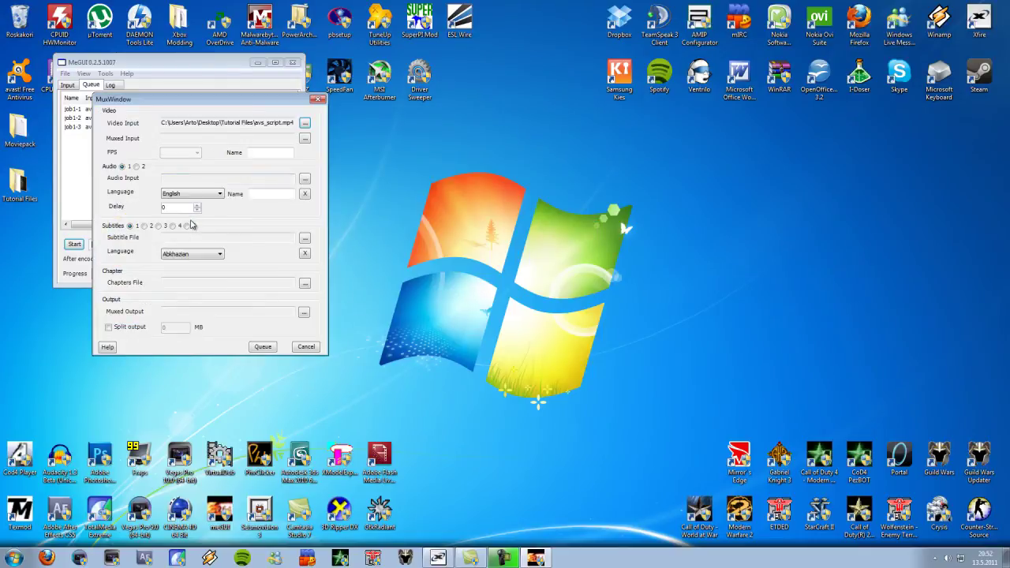
Step: Set audio.mp3 as the audio input and final_product as the muxed MP4 output
{"action": "key", "text": "Tab"}
{"action": "key", "text": "Tab"}
{"action": "key", "text": "Tab"}
{"action": "key", "text": "Return"}
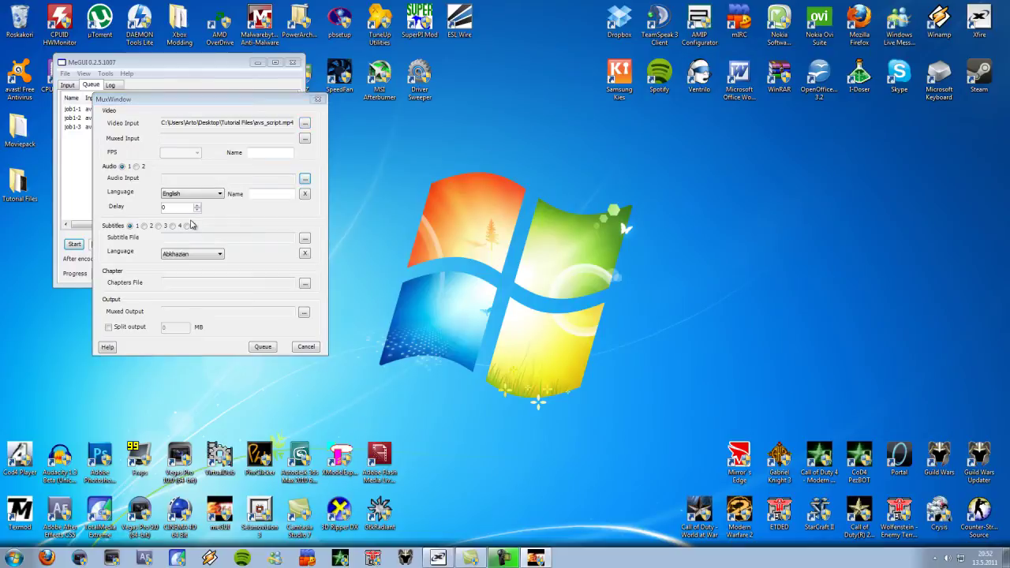
{"action": "key", "text": "Down"}
{"action": "key", "text": "Down"}
{"action": "key", "text": "Up"}
{"action": "key", "text": "Return"}
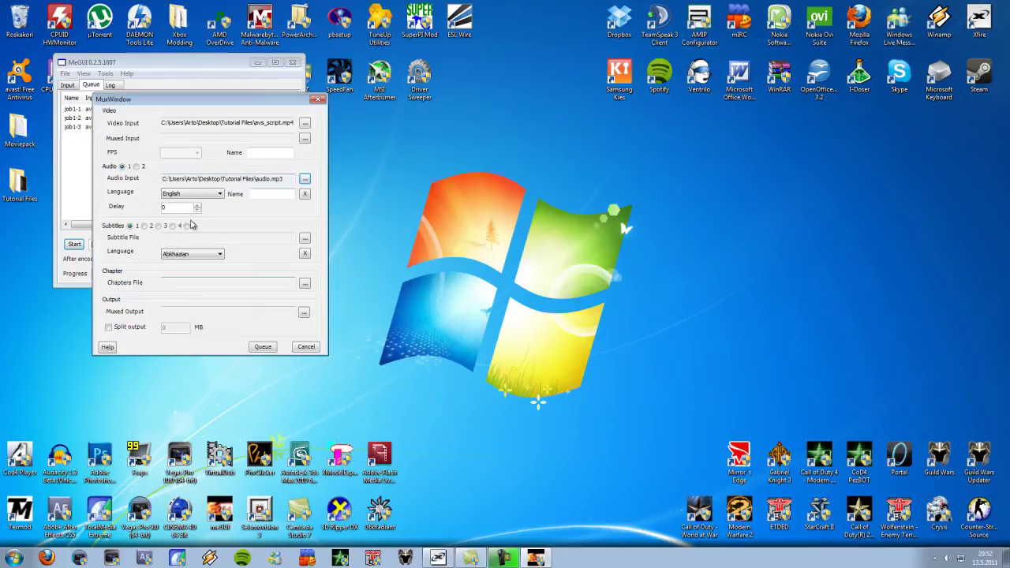
{"action": "key", "text": "Tab"}
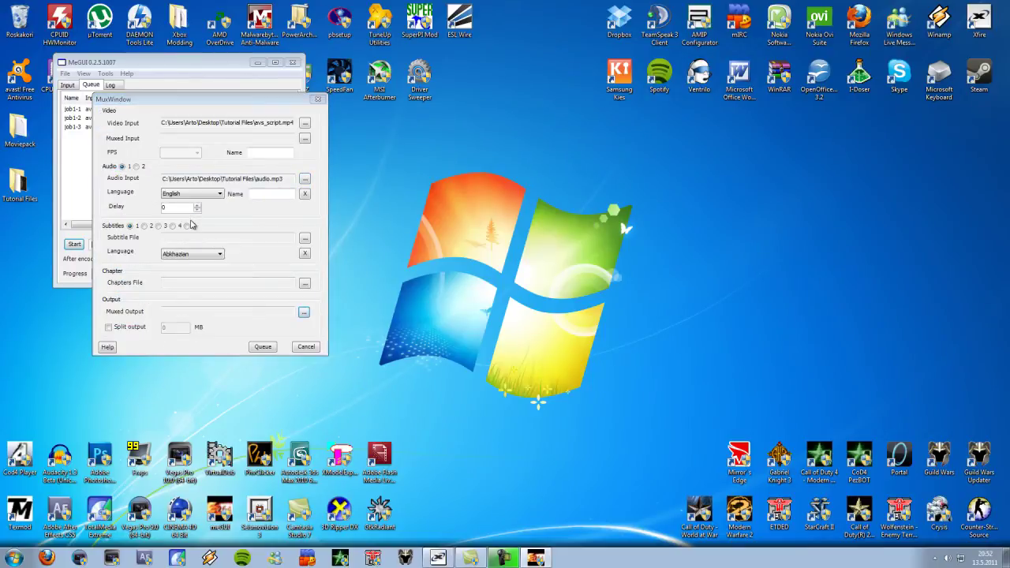
{"action": "key", "text": "Return"}
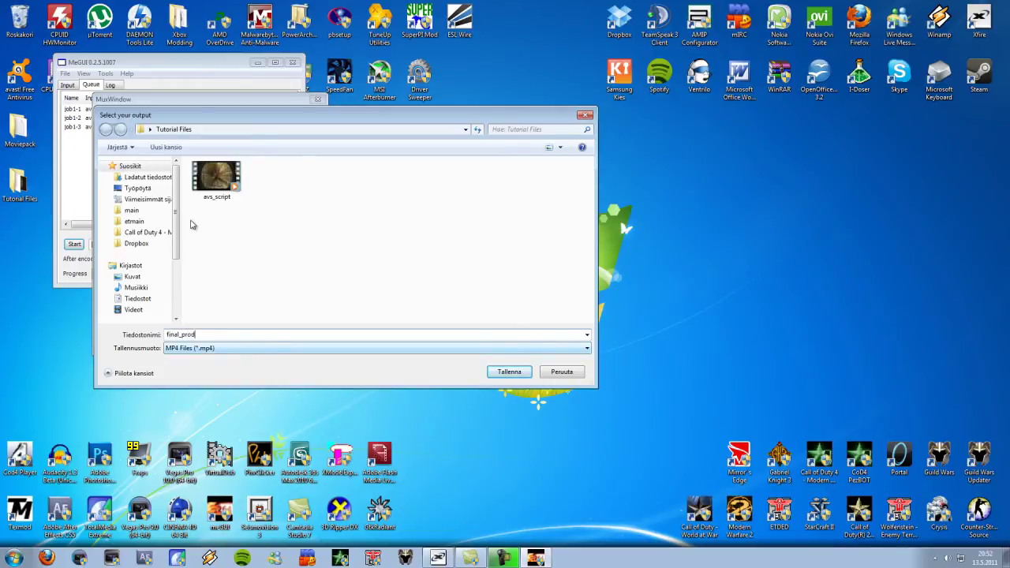
{"action": "key", "text": "Return"}
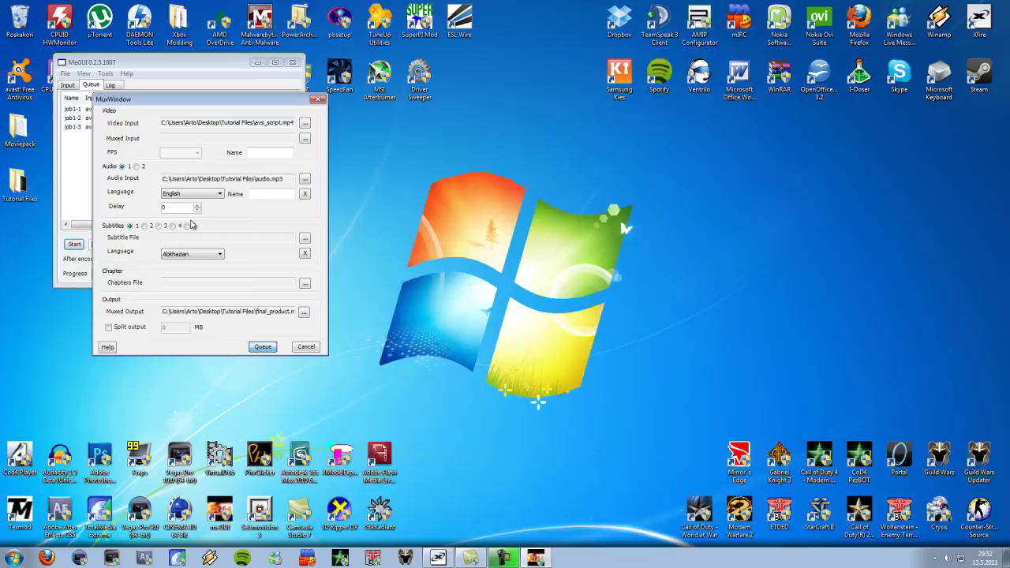
Step: Queue and run the mux job, then close MeGUI
{"action": "key", "text": "Return"}
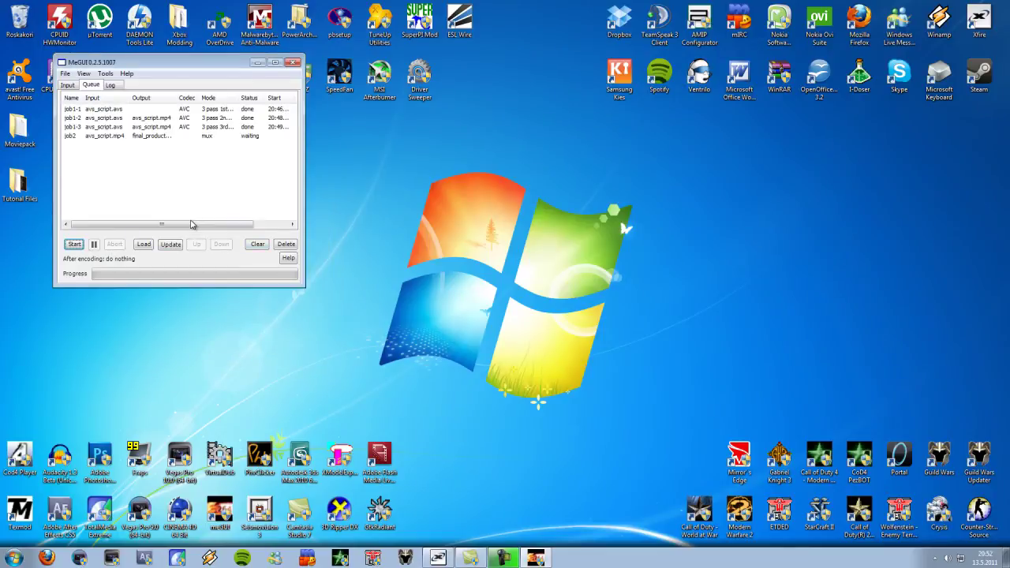
{"action": "key", "text": "Return"}
{"action": "key", "text": "alt+F4"}
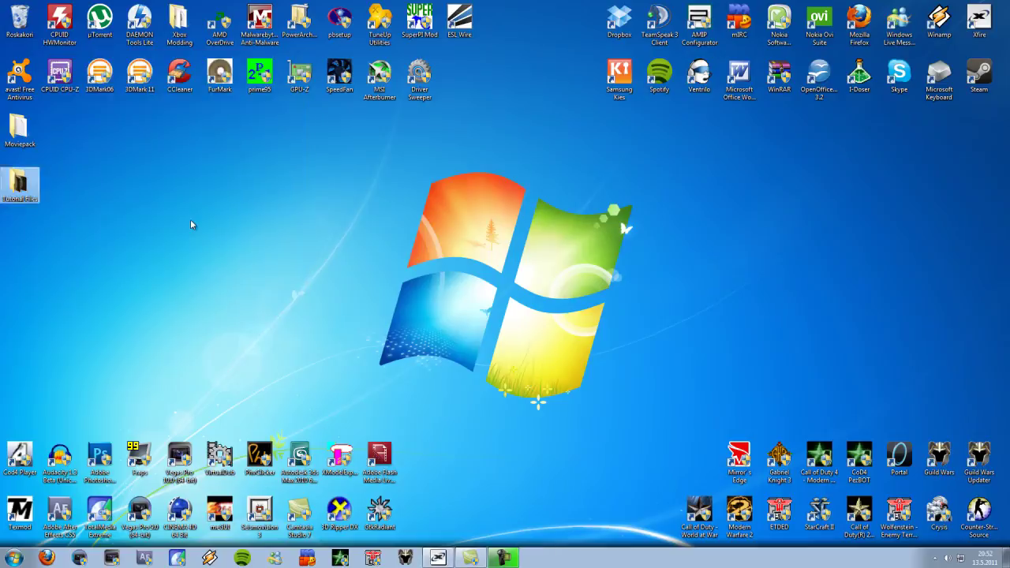
Step: Open the Tutorial Files folder and play final_product.mp4 in the video player
{"action": "key", "text": "Return"}
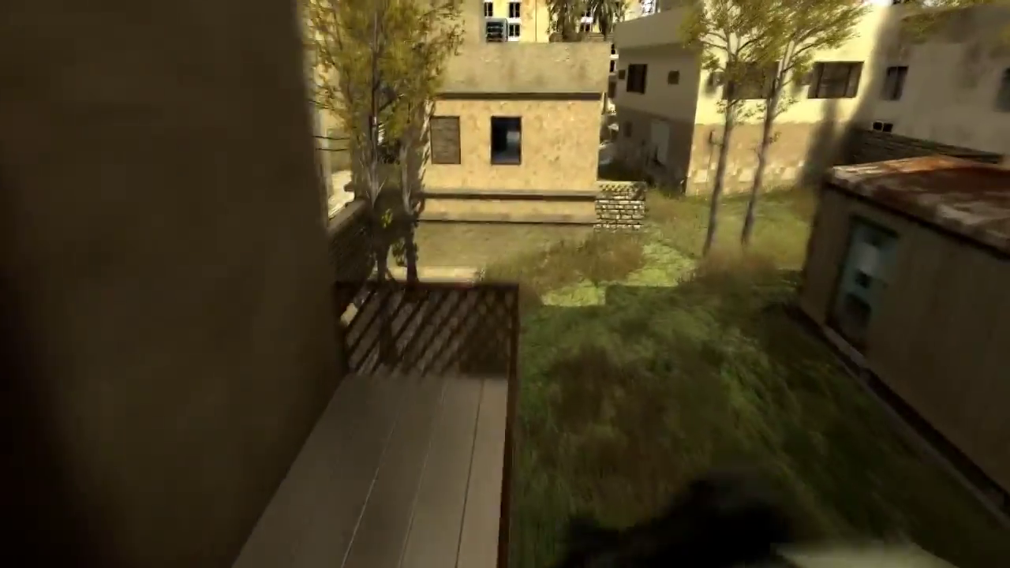